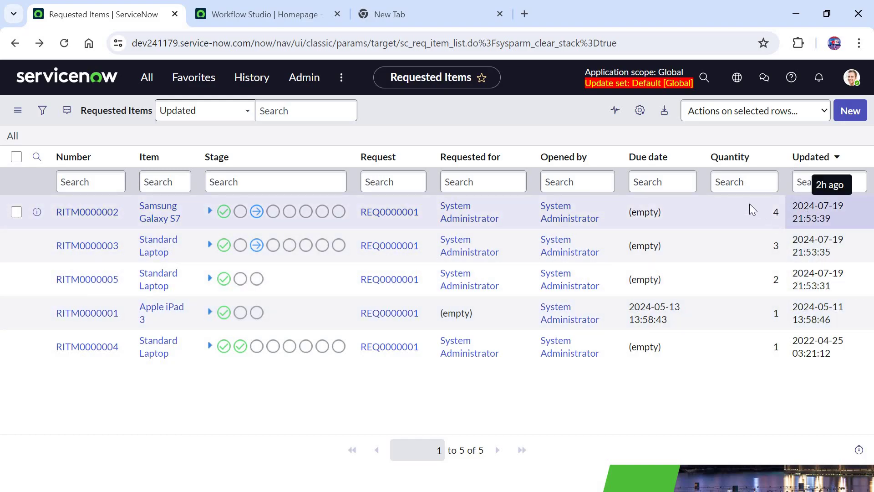
# Step: Highlight the Quantity cells of the updated-sorted Requested Items, then go to the Workflow Studio Flows list
pyautogui.moveTo(752, 210); pyautogui.dragTo(757, 333)
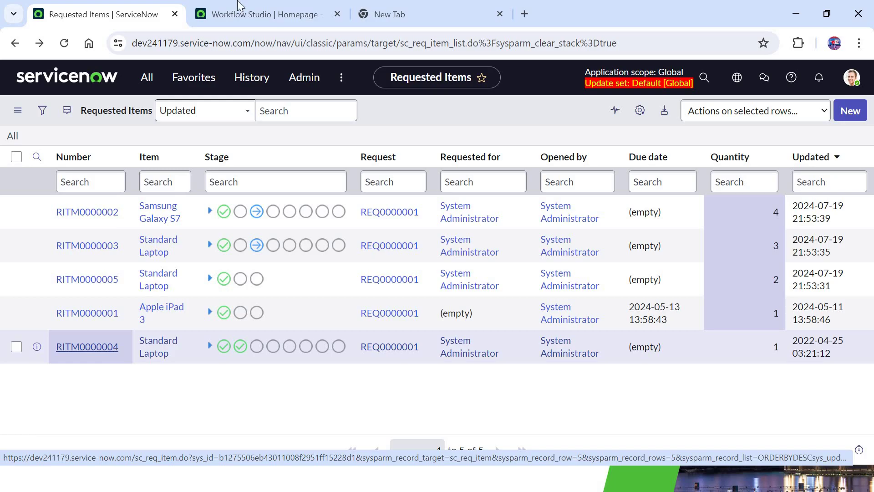
pyautogui.click(253, 16)
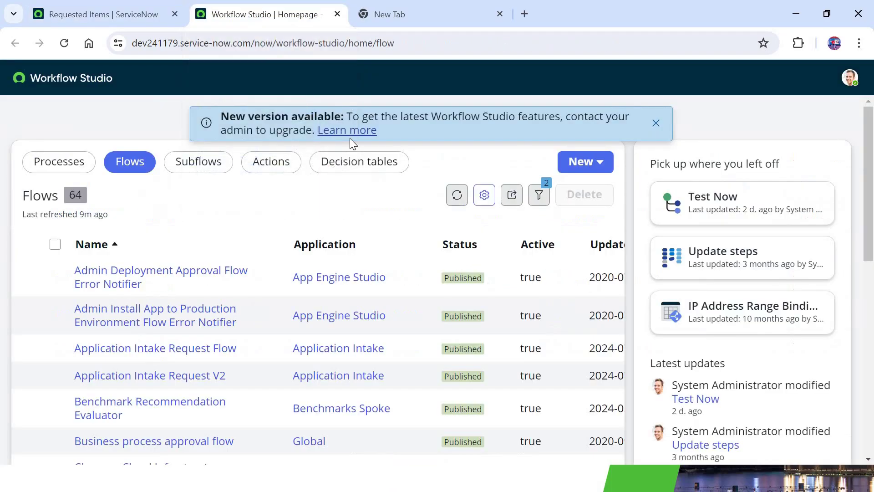
# Step: Create a new flow named 'AutoClose RITMs' through New > Flow and submit it
pyautogui.click(610, 162)
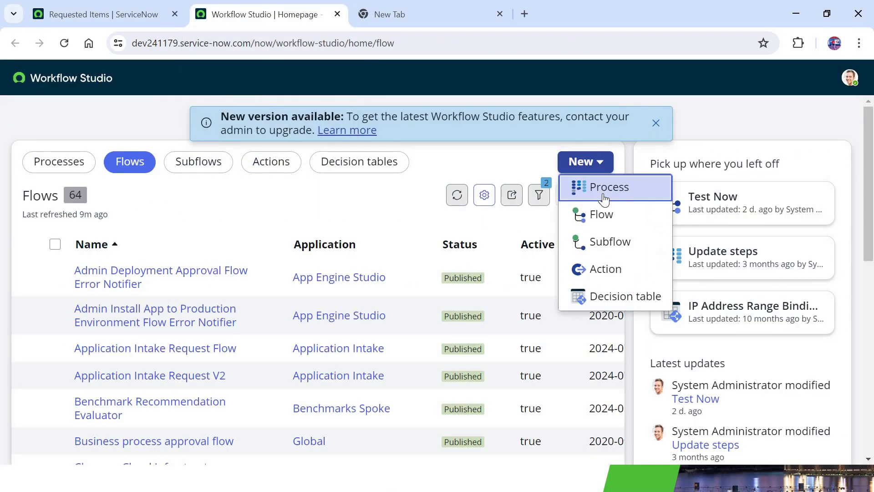
pyautogui.click(610, 218)
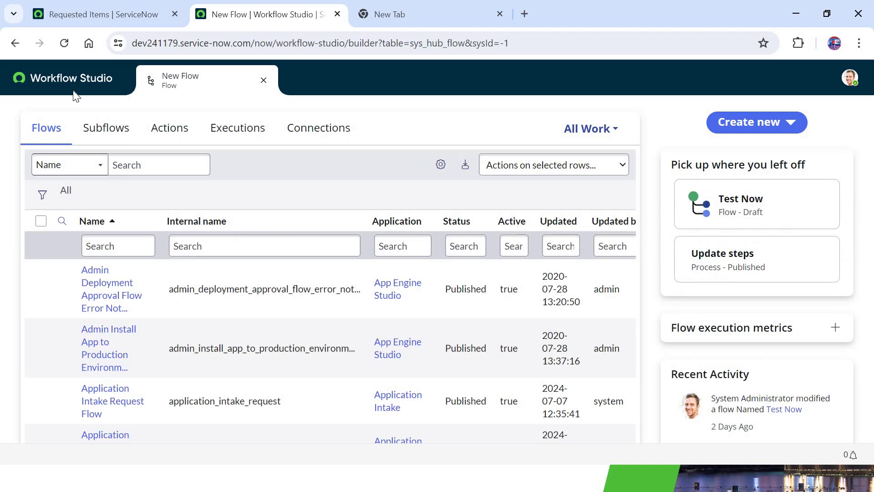
pyautogui.click(756, 122)
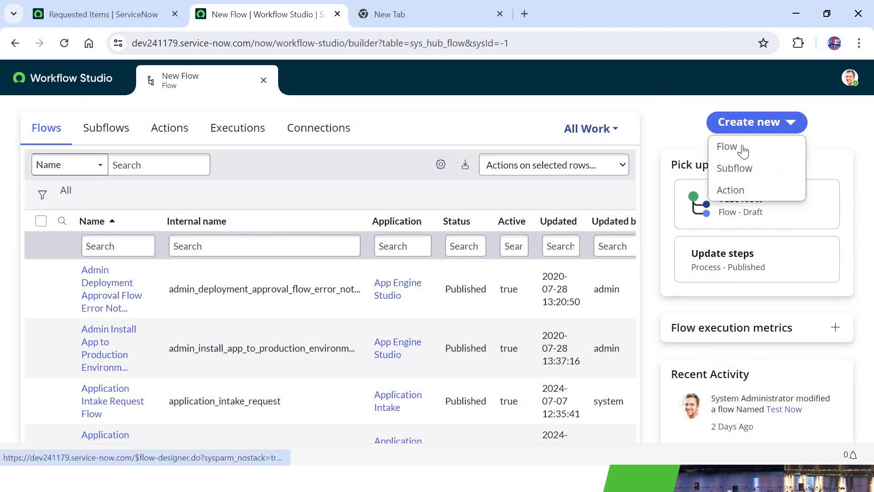
pyautogui.click(728, 146)
pyautogui.write('Auto')
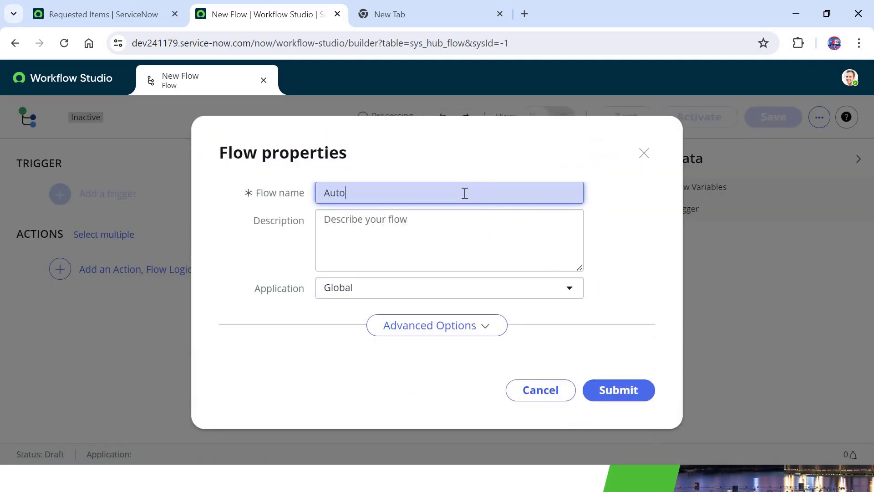
pyautogui.write('Close RITMs')
pyautogui.click(624, 389)
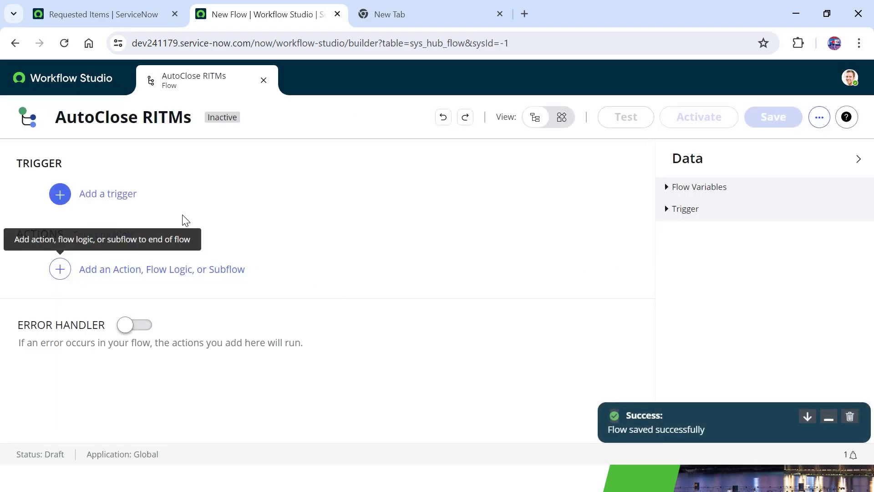
# Step: Give the flow a Daily scheduled trigger running at 13:00:00
pyautogui.click(130, 201)
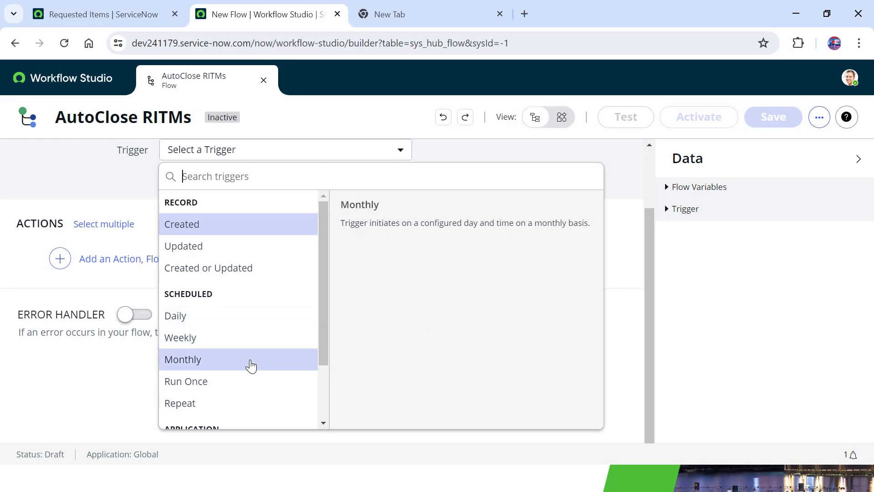
pyautogui.click(243, 316)
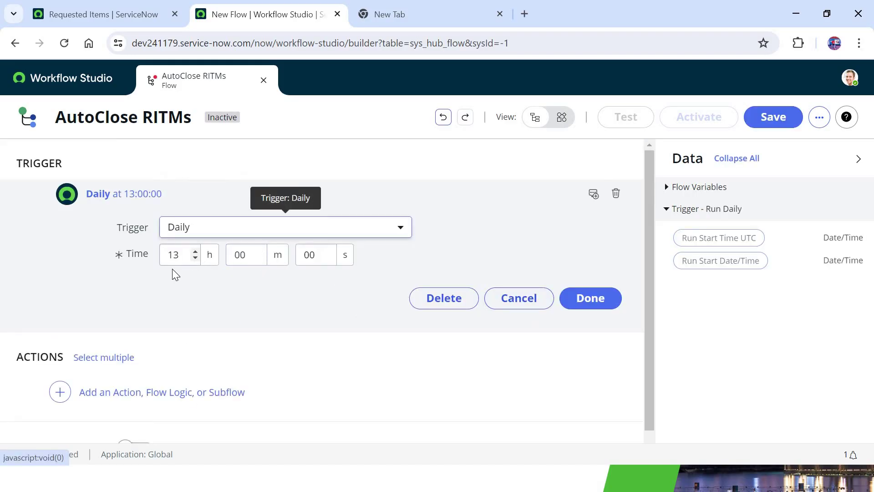
pyautogui.click(573, 298)
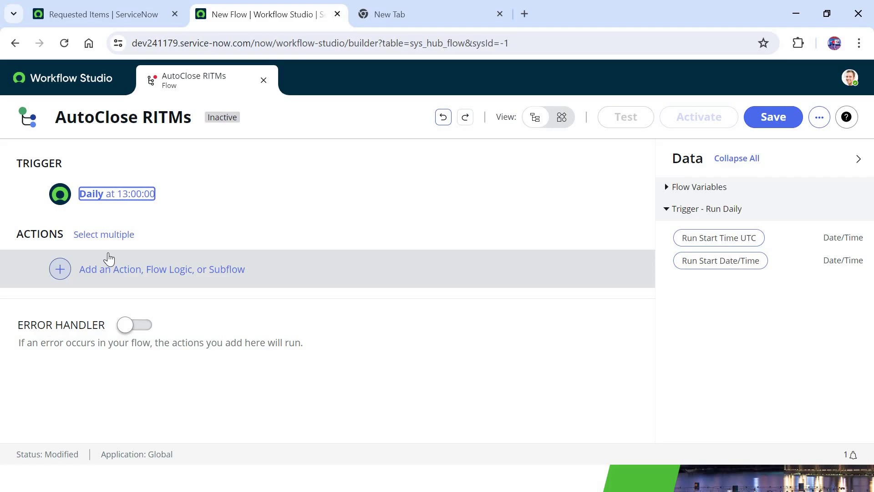
# Step: Add a Look Up Records action as the flow's first step
pyautogui.click(135, 273)
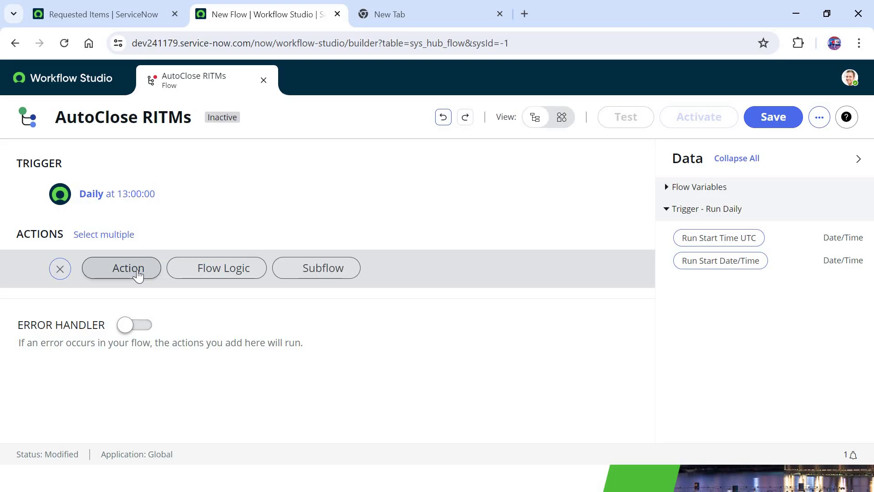
pyautogui.click(136, 271)
pyautogui.click(154, 300)
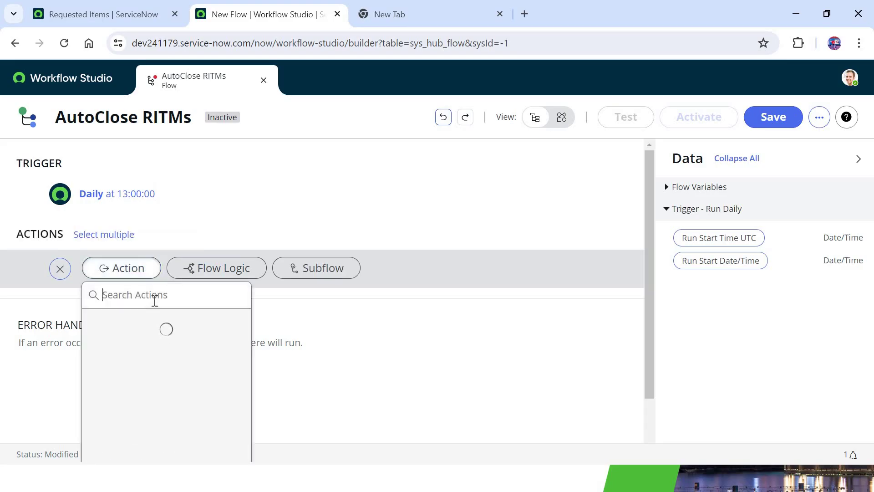
pyautogui.write('look up rec')
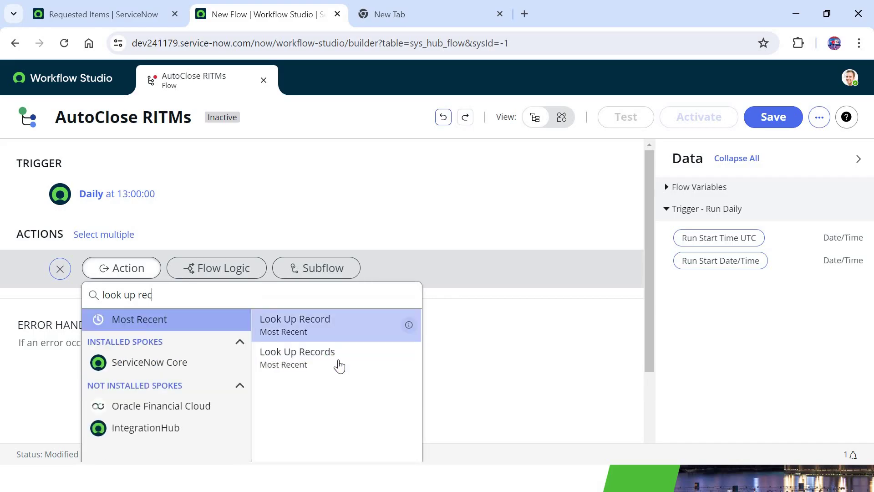
pyautogui.click(338, 359)
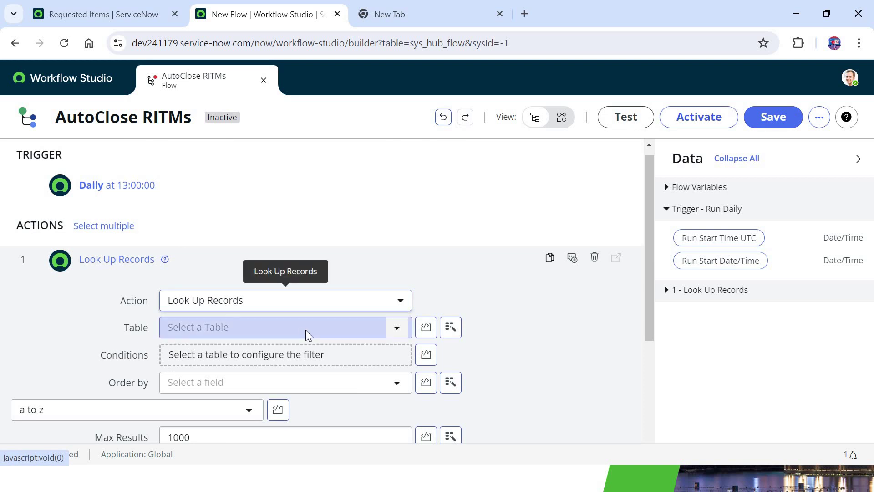
# Step: Set the lookup's table to Requested Item [sc_req_item]
pyautogui.click(367, 338)
pyautogui.write('sc_req_item')
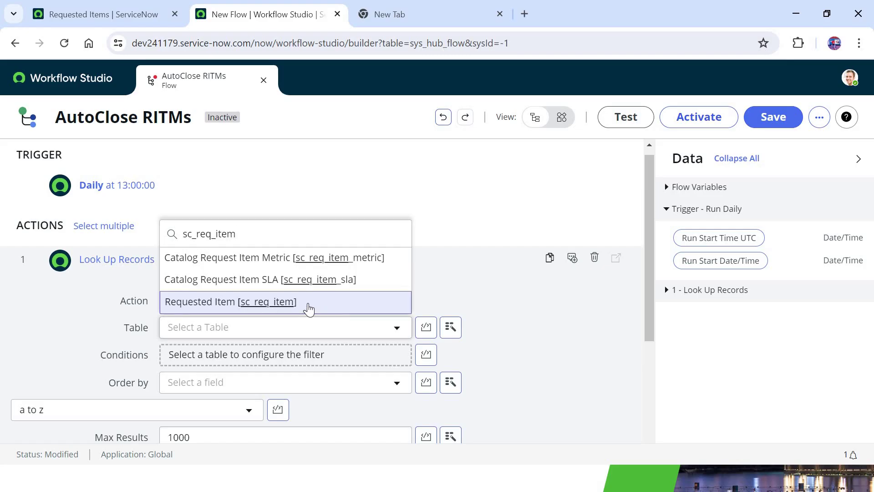
pyautogui.click(307, 304)
pyautogui.scroll(-3, 652, 317)
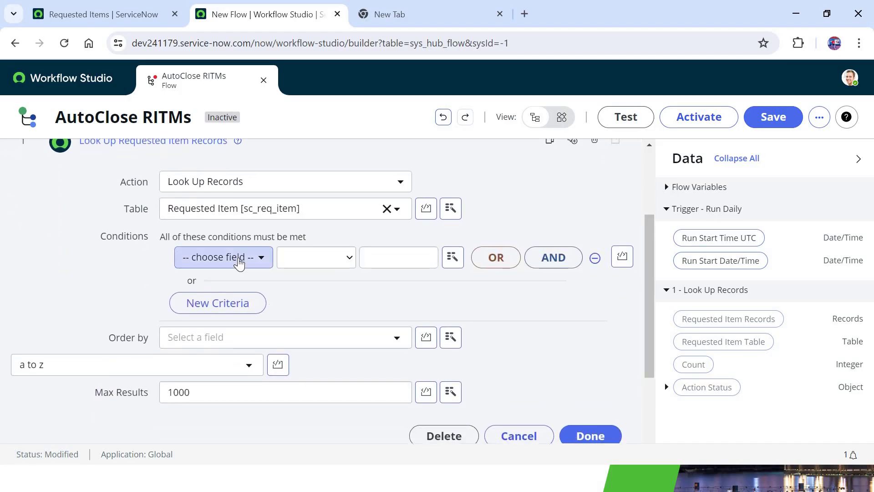
# Step: Add a condition that State is not one of Closed Complete, Closed Incomplete, Closed Skipped
pyautogui.click(239, 263)
pyautogui.write('stat')
pyautogui.click(245, 334)
pyautogui.click(421, 264)
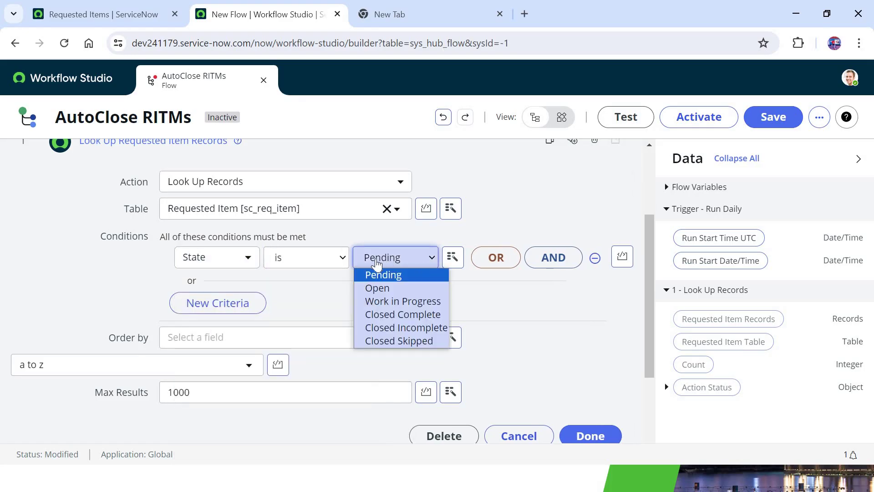
pyautogui.click(336, 261)
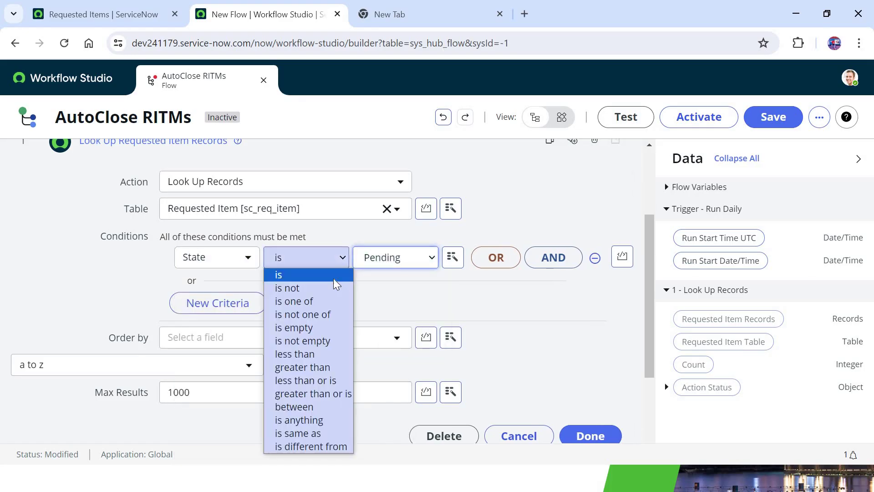
pyautogui.click(339, 314)
pyautogui.click(416, 292)
pyautogui.keyDown('ctrl'); pyautogui.click(411, 281); pyautogui.keyUp('ctrl')
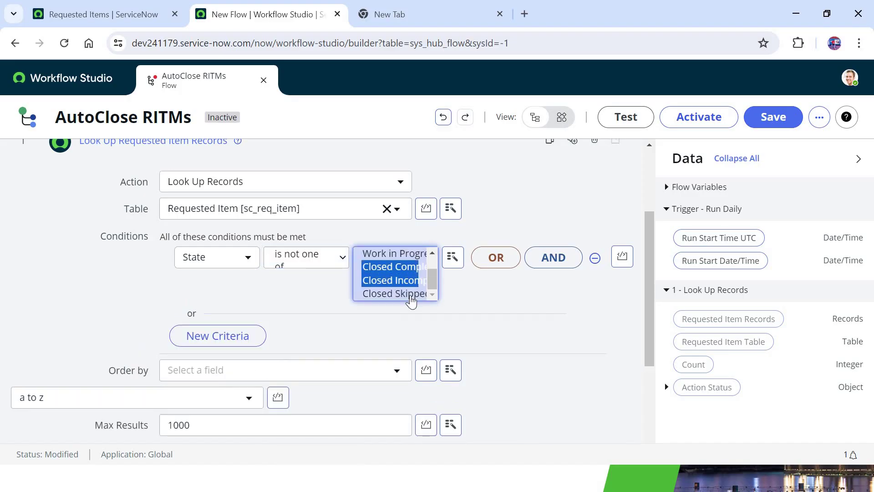
pyautogui.keyDown('ctrl'); pyautogui.click(411, 294); pyautogui.keyUp('ctrl')
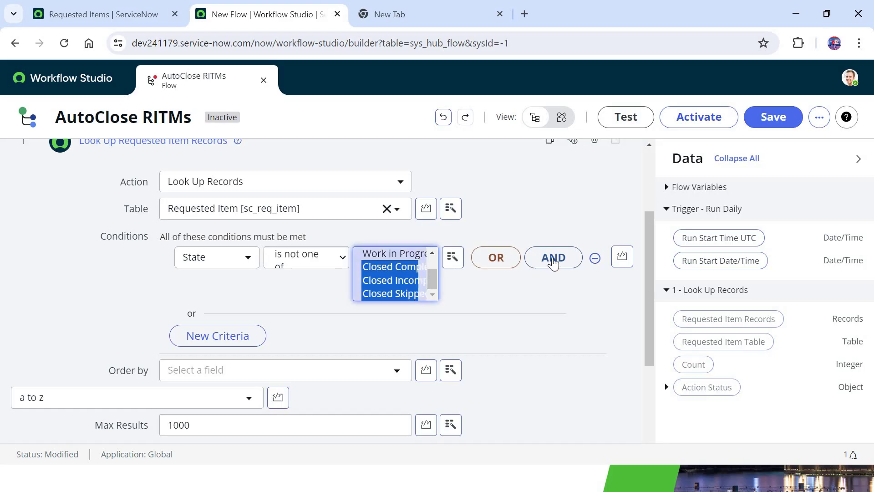
# Step: Add an AND condition that Updated is relative, before 1 Years ago
pyautogui.click(553, 263)
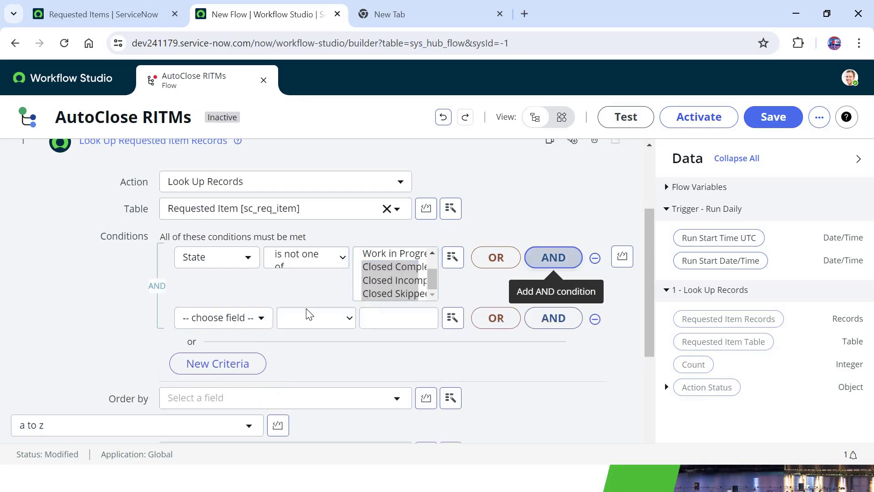
pyautogui.click(263, 318)
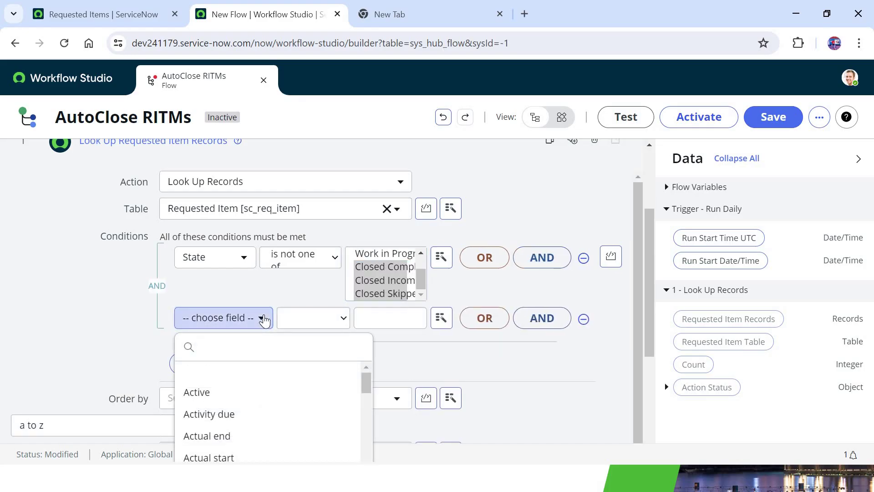
pyautogui.write('update')
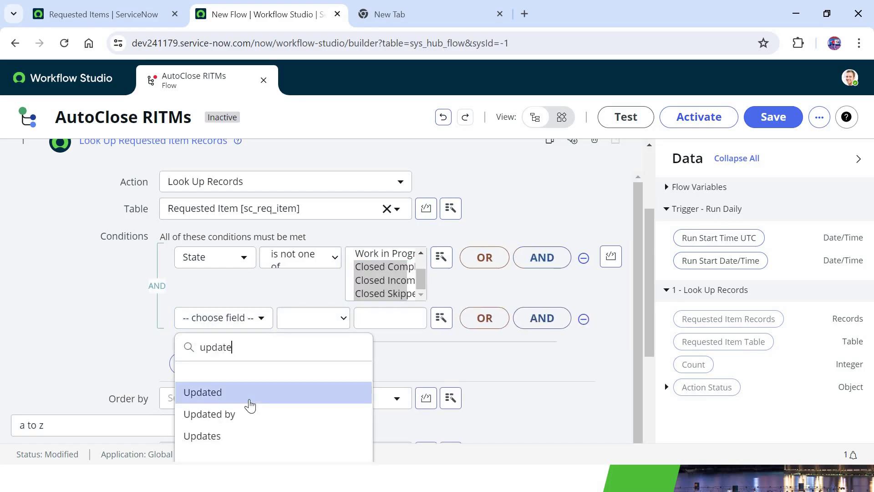
pyautogui.click(250, 403)
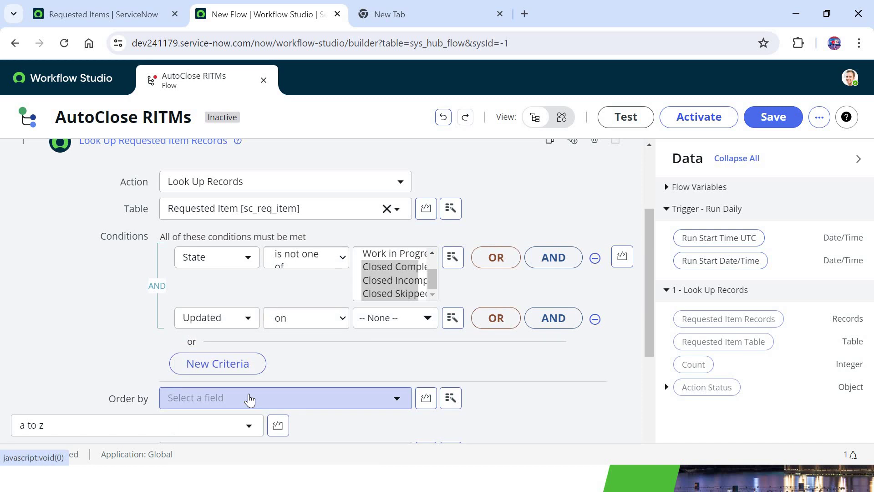
pyautogui.click(298, 318)
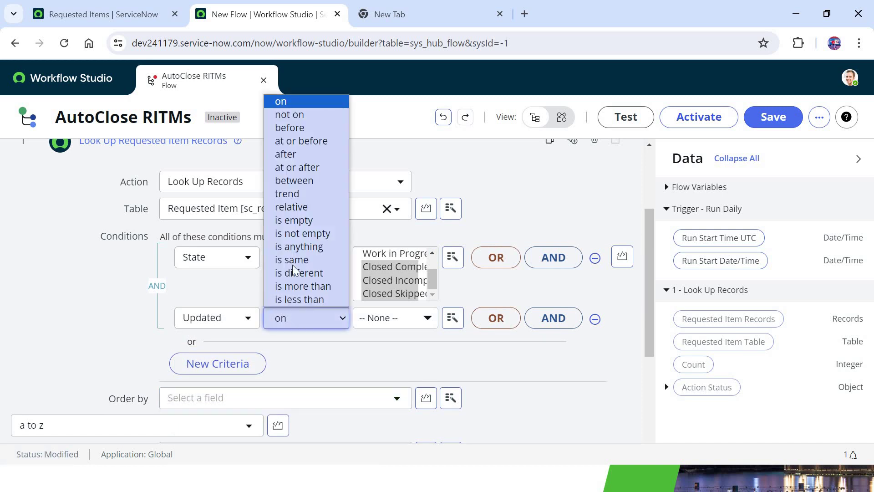
pyautogui.click(296, 207)
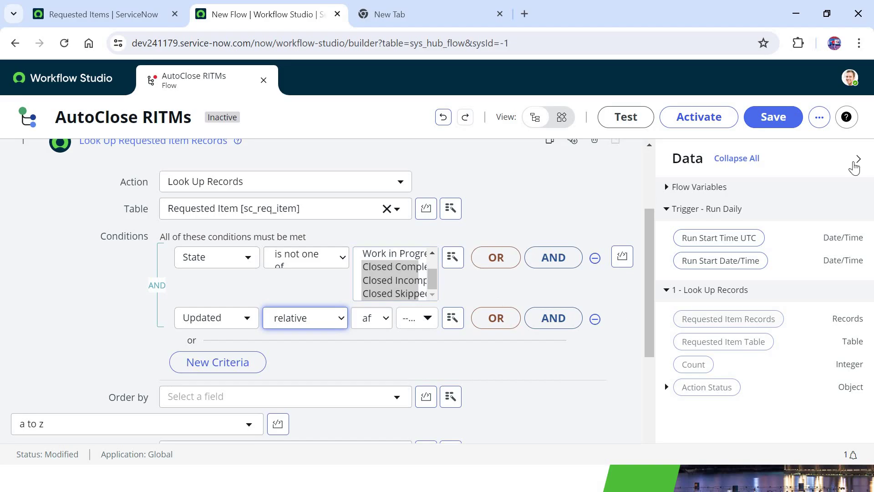
pyautogui.click(858, 159)
pyautogui.click(553, 326)
pyautogui.click(561, 346)
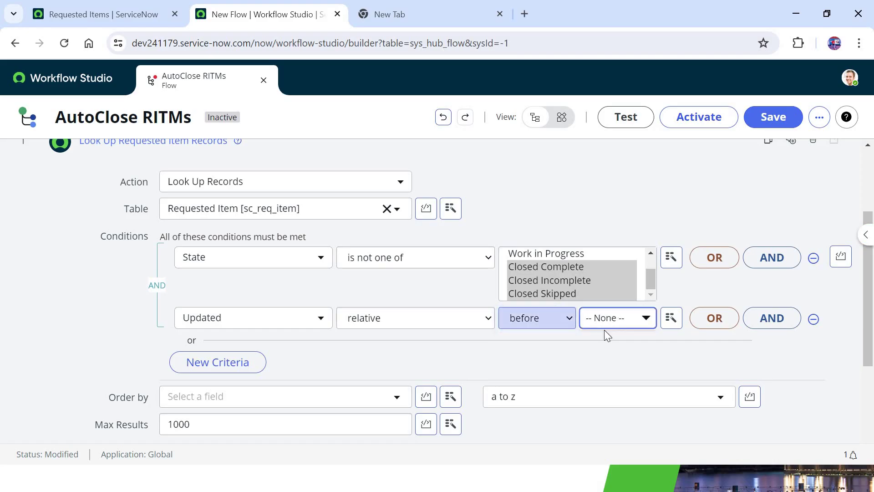
pyautogui.click(605, 327)
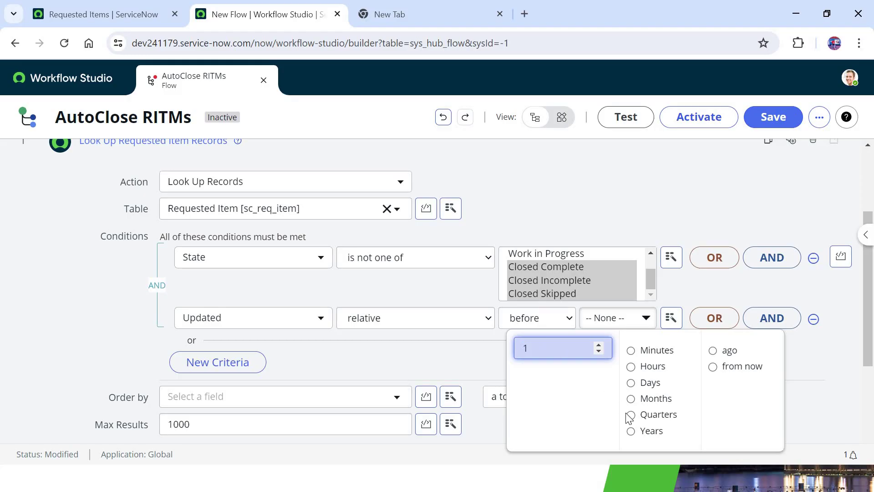
pyautogui.click(632, 432)
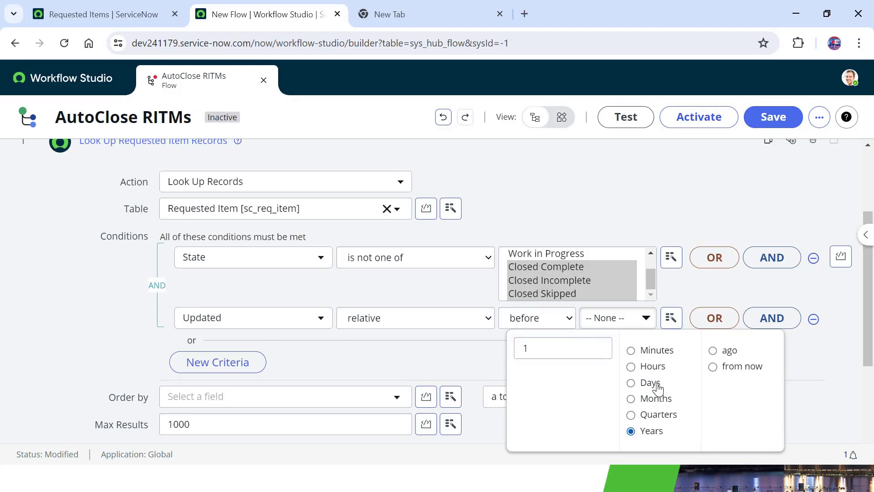
pyautogui.click(714, 351)
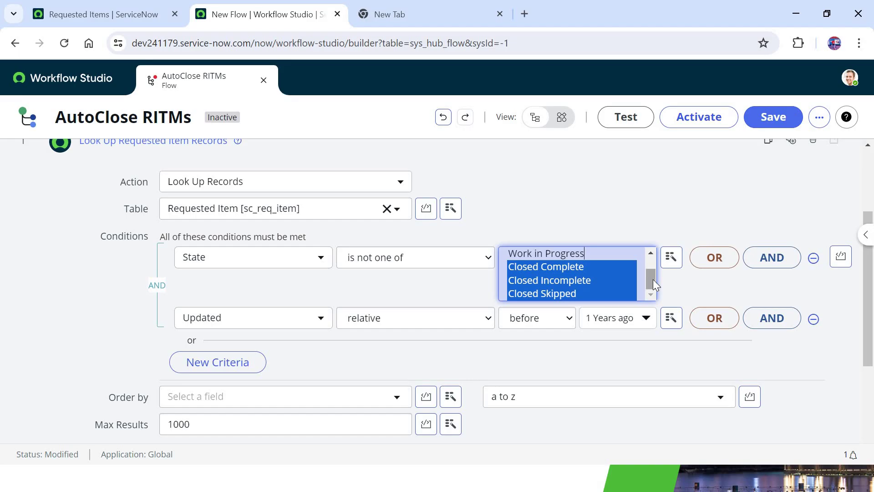
# Step: Finish the Requested Item lookup and begin adding a flow logic step after it
pyautogui.scroll(1, 652, 265)
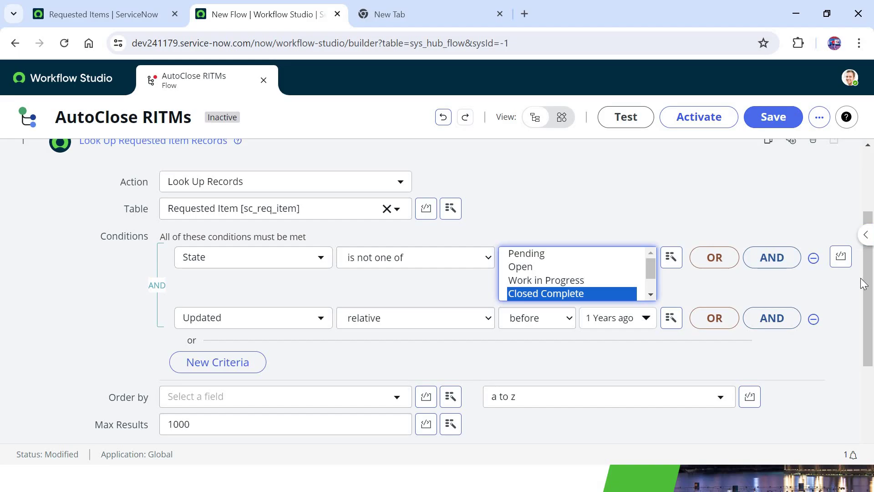
pyautogui.scroll(-2, 835, 366)
pyautogui.click(812, 389)
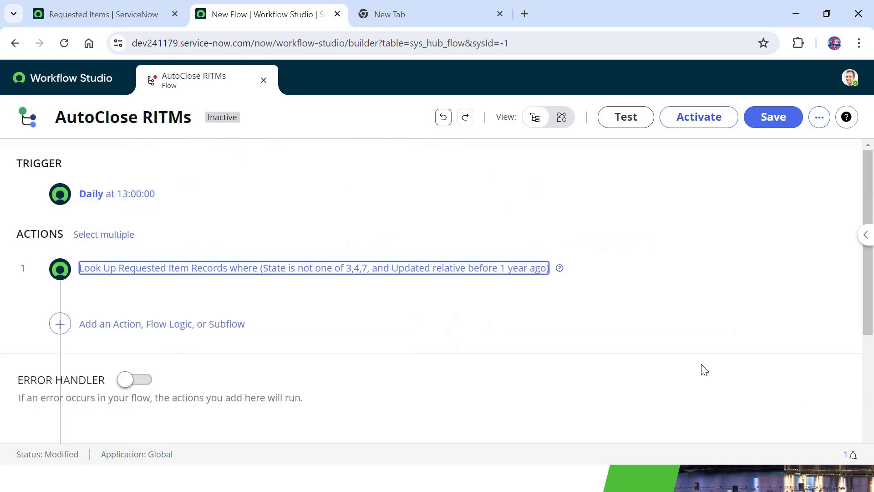
pyautogui.click(139, 331)
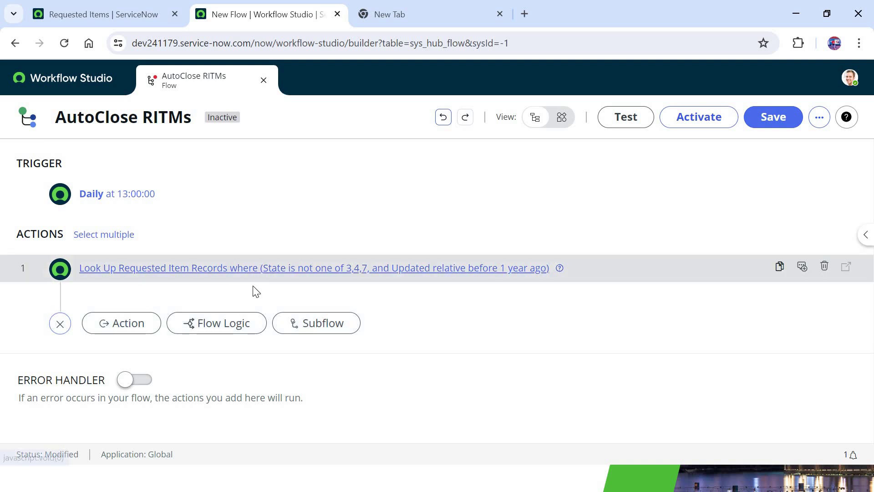
pyautogui.click(233, 326)
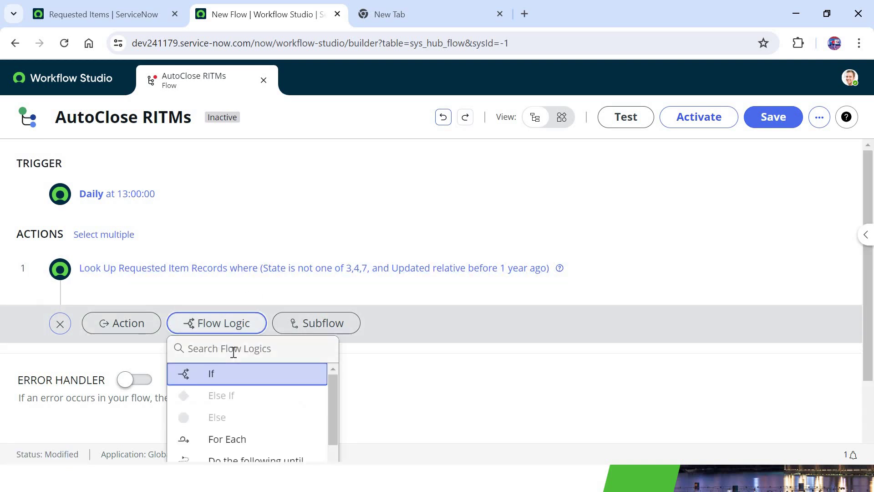
# Step: Add a For Each loop as step 2 iterating over step 1's Requested Item Records
pyautogui.click(238, 450)
pyautogui.click(861, 245)
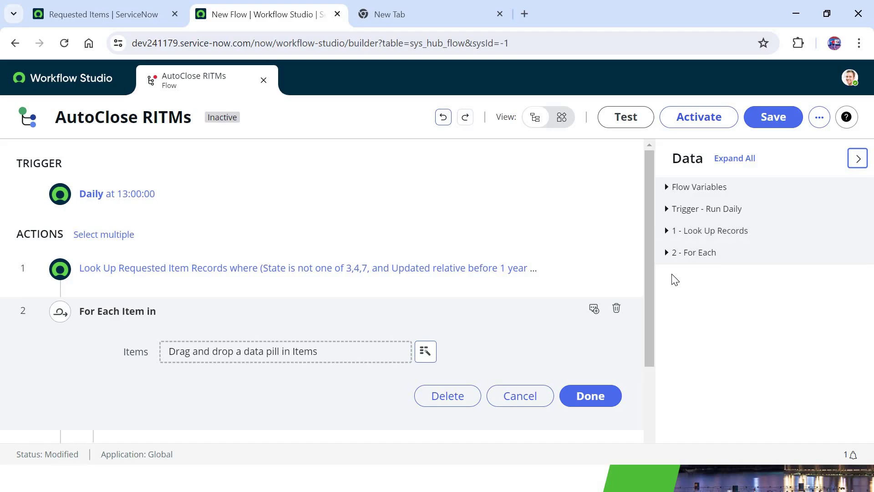
pyautogui.click(666, 234)
pyautogui.moveTo(728, 322); pyautogui.dragTo(321, 359)
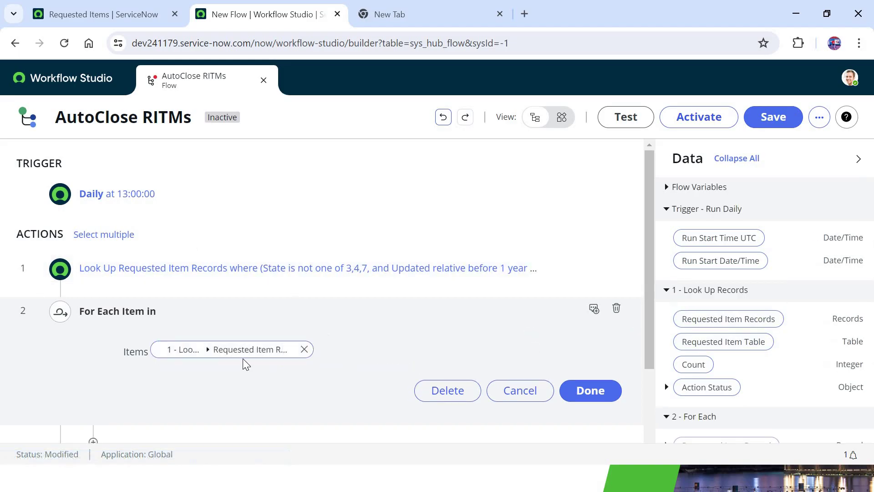
pyautogui.click(581, 393)
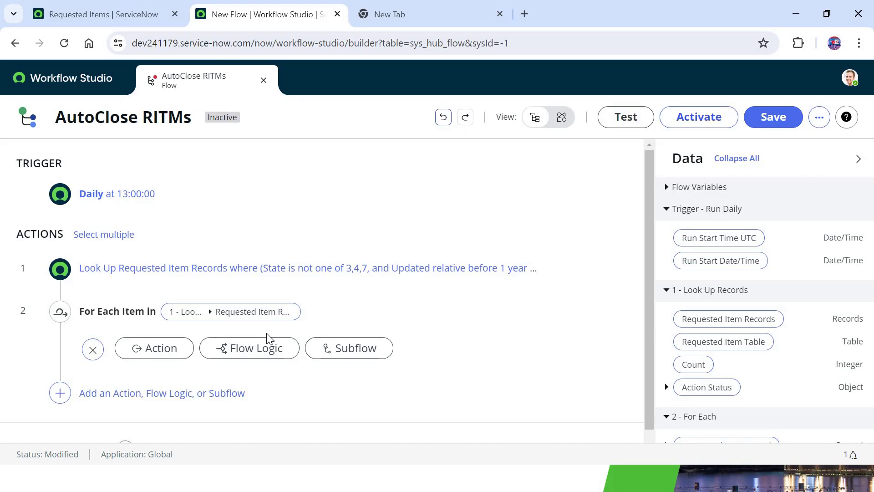
# Step: Inside the loop, add a Look Up Records step 3 on the Catalog Task [sc_task] table
pyautogui.click(155, 348)
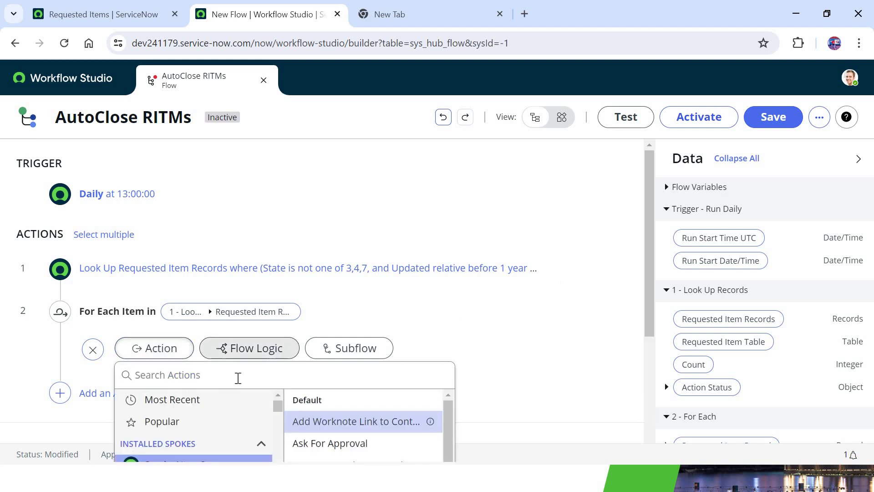
pyautogui.click(238, 377)
pyautogui.write('look up reco')
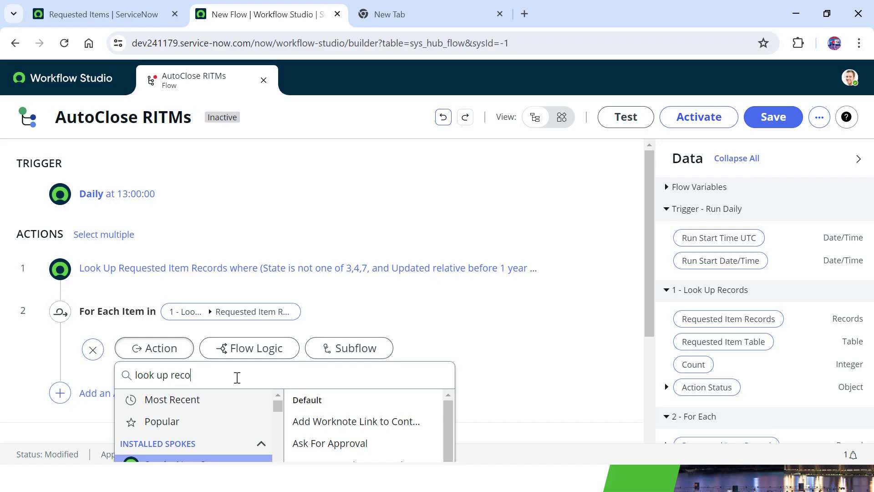
pyautogui.press('Return')
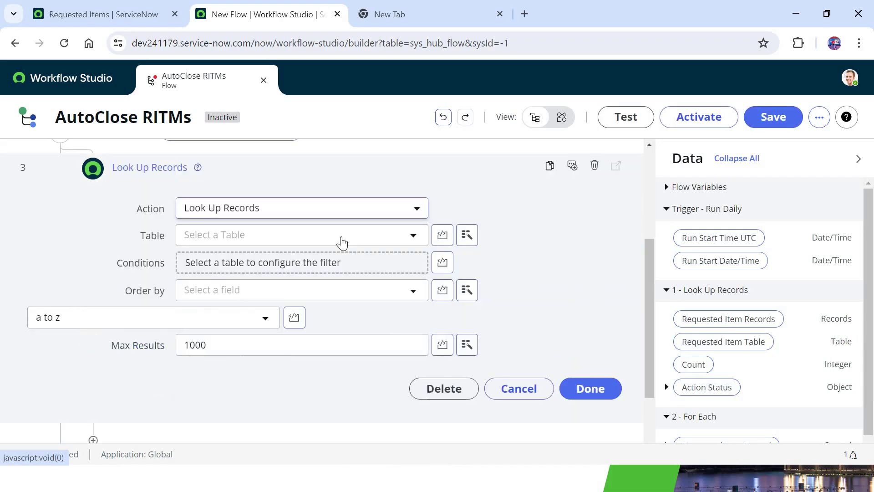
pyautogui.click(342, 234)
pyautogui.write('sc_')
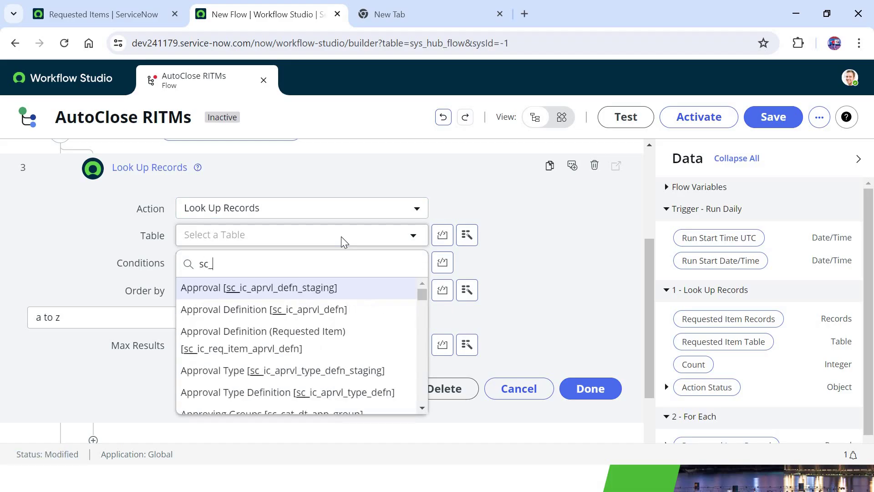
pyautogui.write('tas')
pyautogui.click(273, 287)
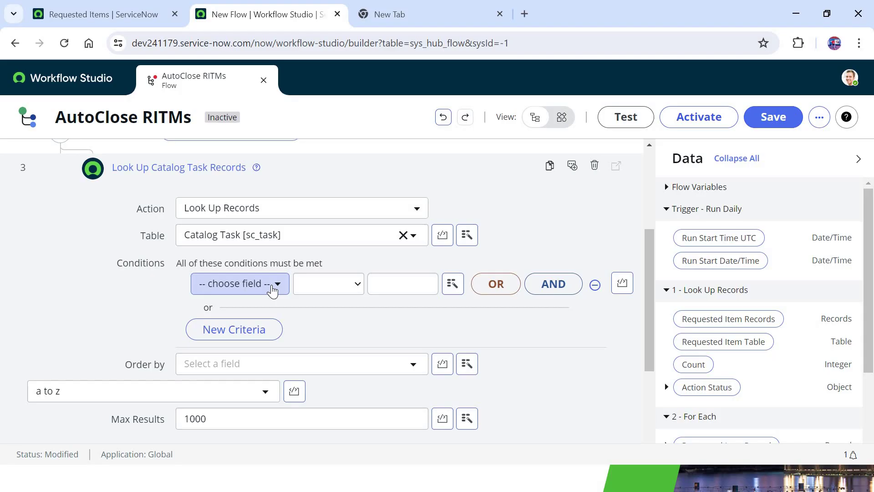
# Step: Filter the tasks to State not one of Closed Complete, Closed Incomplete, Closed Skipped
pyautogui.click(272, 288)
pyautogui.write('state')
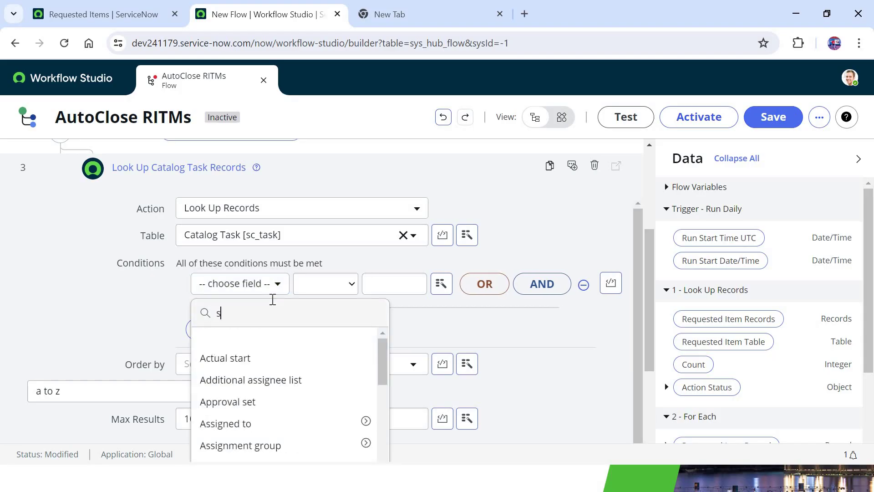
pyautogui.click(260, 355)
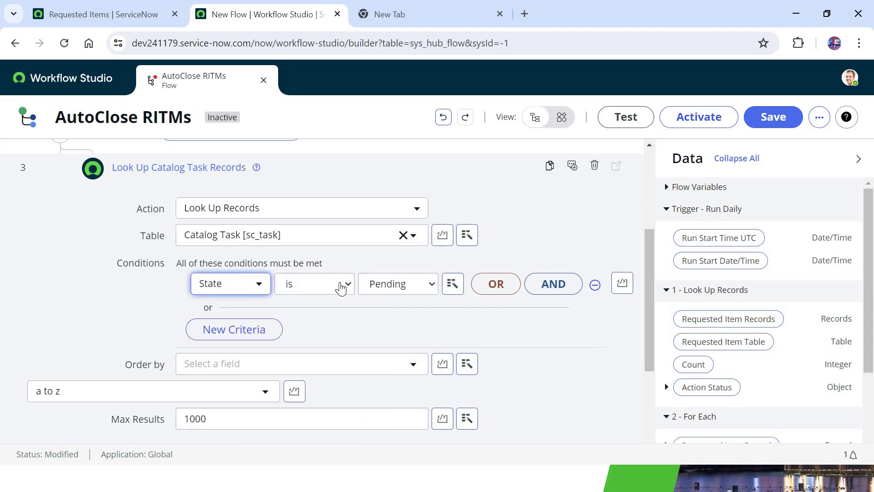
pyautogui.click(342, 285)
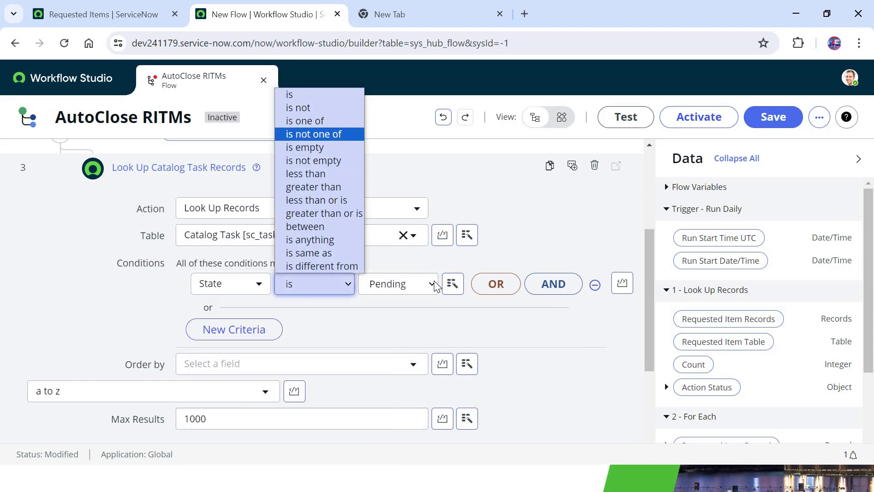
pyautogui.click(335, 135)
pyautogui.click(418, 315)
pyautogui.keyDown('ctrl'); pyautogui.click(418, 309); pyautogui.keyUp('ctrl')
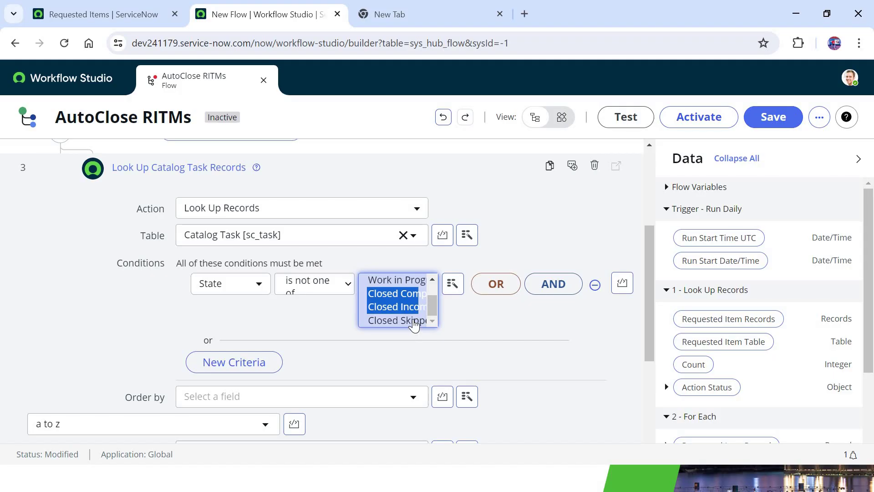
pyautogui.keyDown('ctrl'); pyautogui.click(427, 320); pyautogui.keyUp('ctrl')
pyautogui.moveTo(433, 315); pyautogui.dragTo(433, 296)
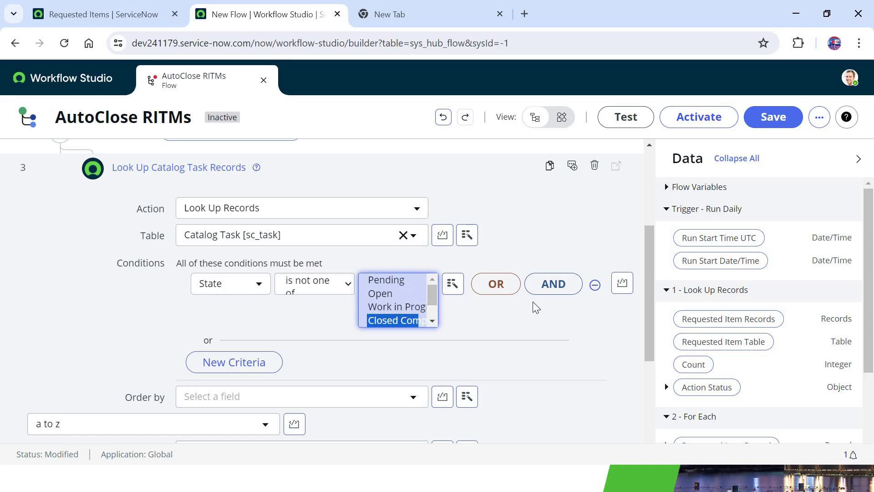
pyautogui.scroll(-2, 610, 384)
pyautogui.click(600, 382)
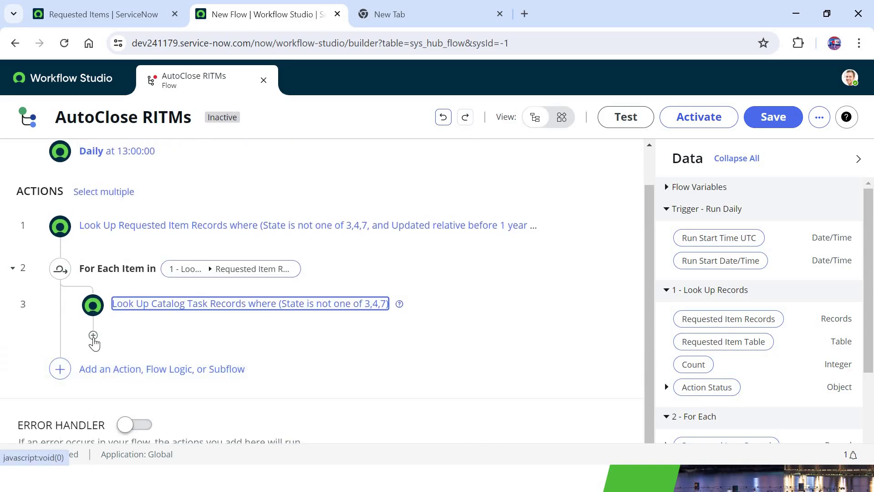
# Step: Add a nested For Each loop as step 4 over step 3's Catalog Task Records
pyautogui.click(94, 336)
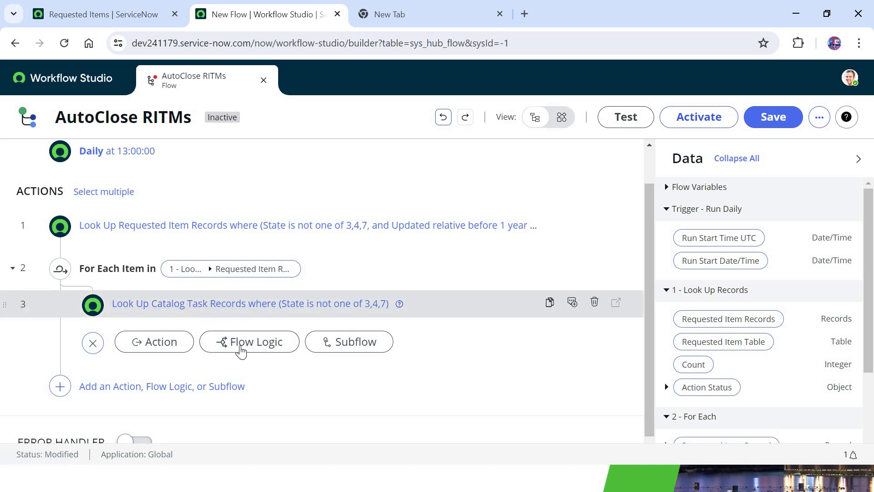
pyautogui.click(241, 350)
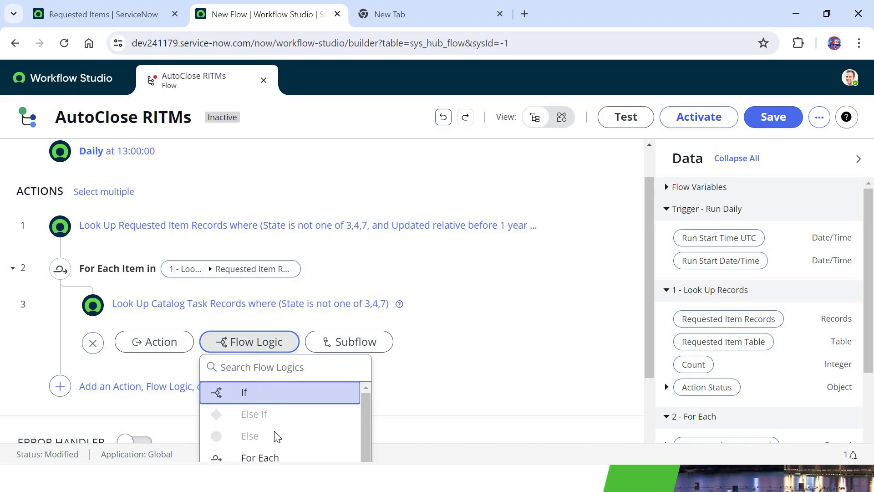
pyautogui.click(279, 457)
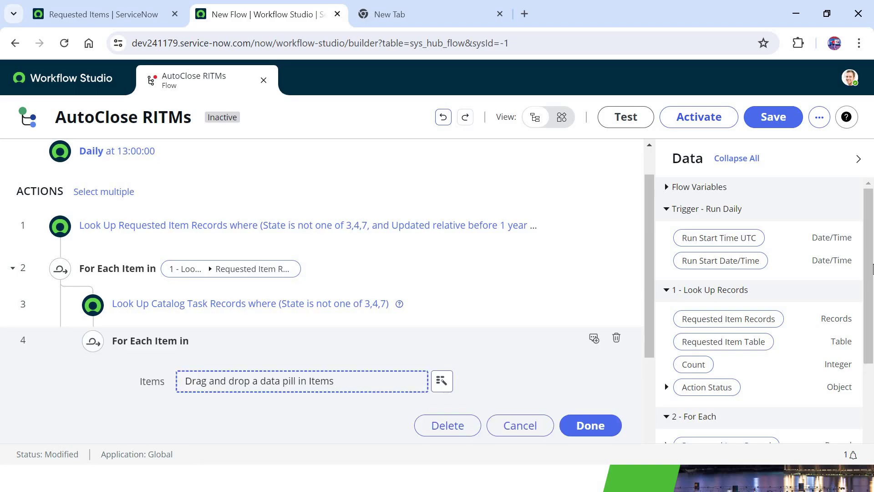
pyautogui.moveTo(872, 269); pyautogui.dragTo(872, 382)
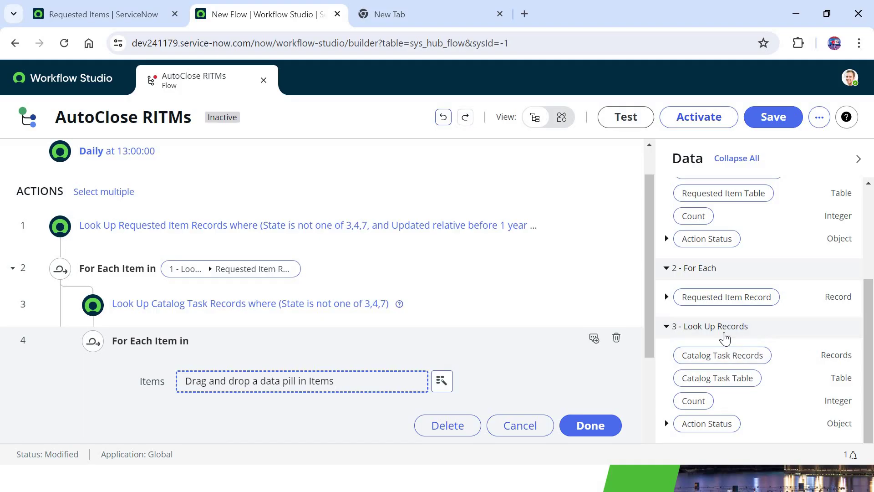
pyautogui.moveTo(726, 360); pyautogui.dragTo(340, 384)
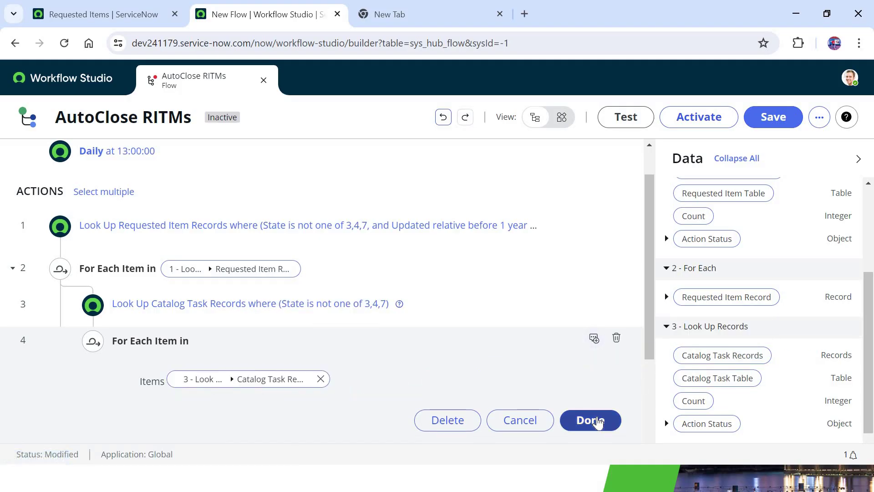
pyautogui.click(591, 420)
# Step: Add an Update Record step 5 inside the task loop targeting the current Catalog Task Record
pyautogui.scroll(-1, 651, 296)
pyautogui.click(191, 324)
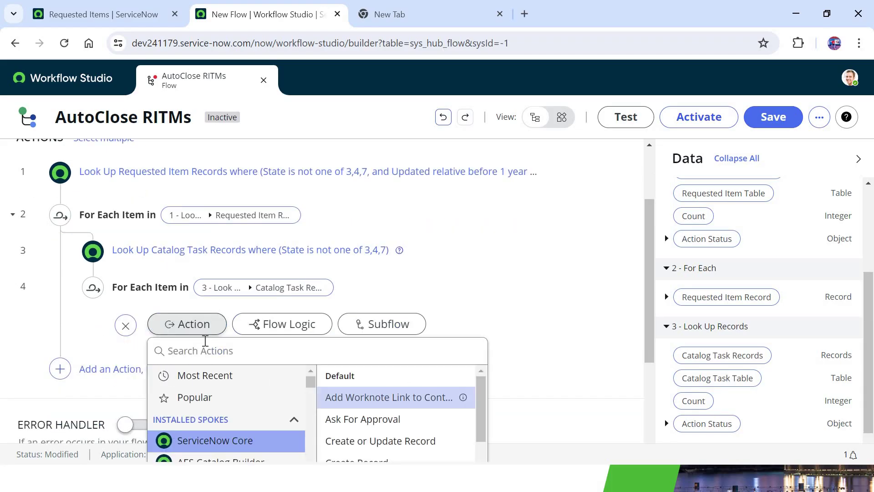
pyautogui.click(213, 349)
pyautogui.write('update rec')
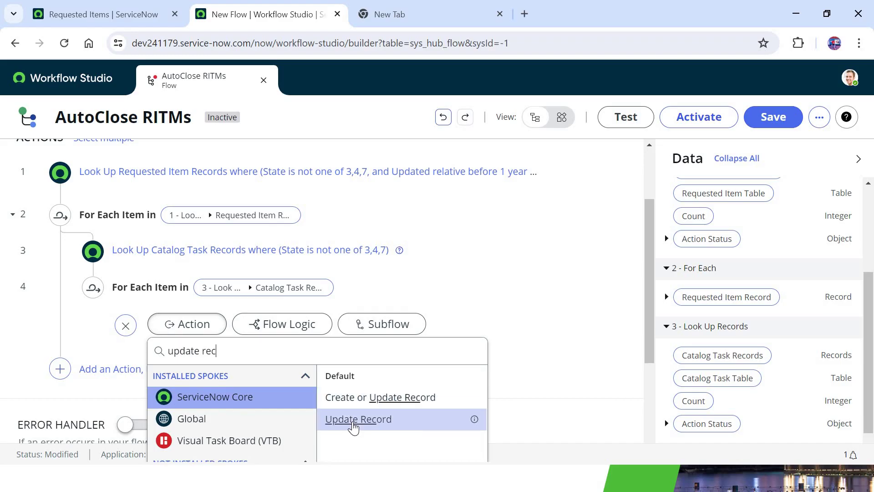
pyautogui.press('Return')
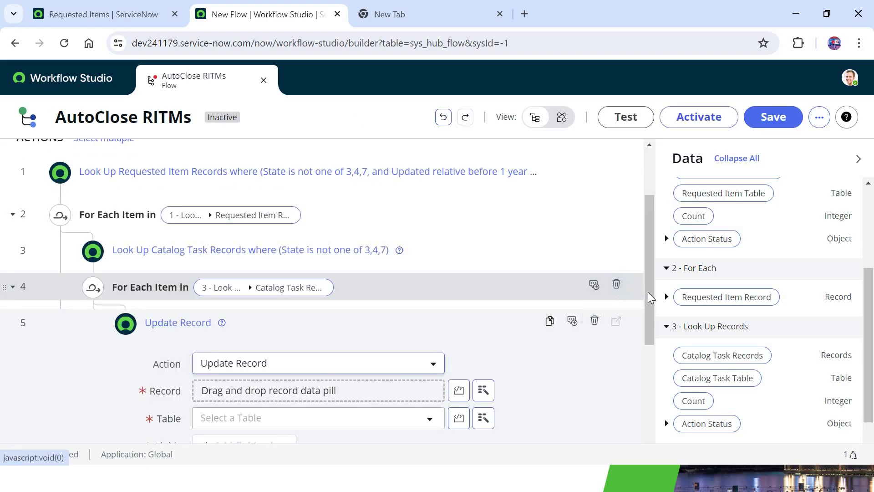
pyautogui.scroll(-3, 784, 396)
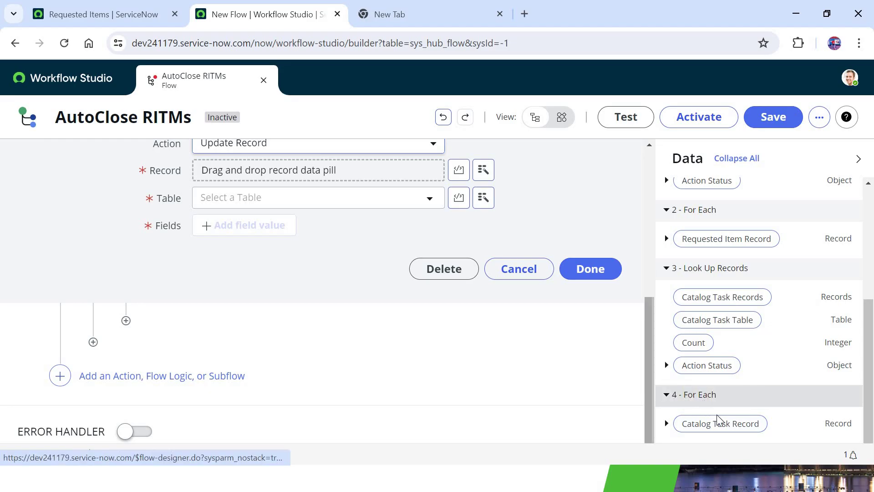
pyautogui.moveTo(709, 428); pyautogui.dragTo(336, 178)
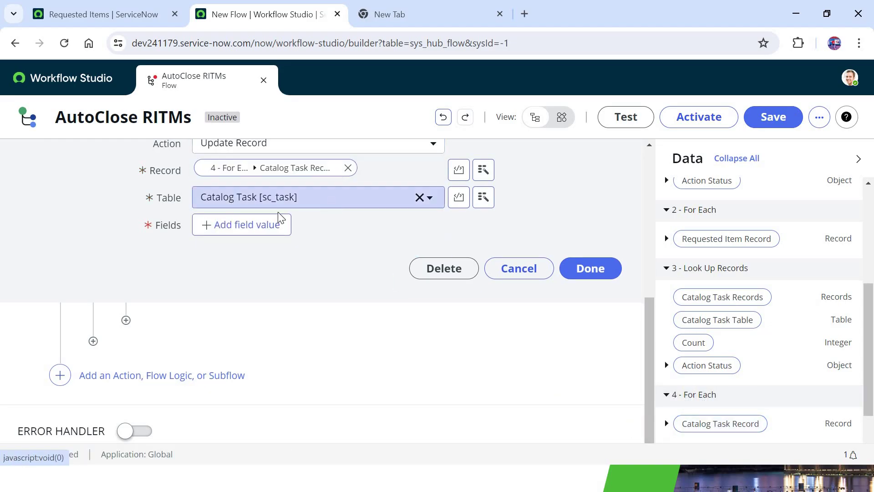
# Step: Set State to Closed Incomplete and Work notes to 'Closing due to inactivity in last 1 year'
pyautogui.click(250, 224)
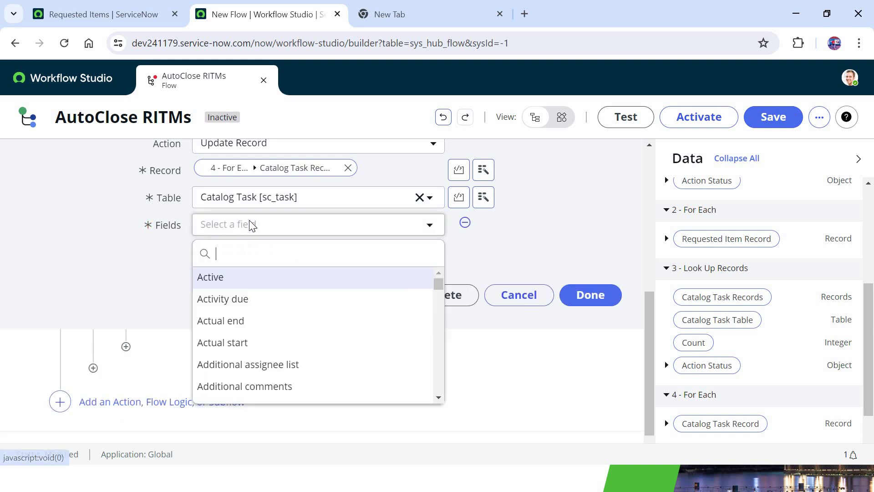
pyautogui.write('state')
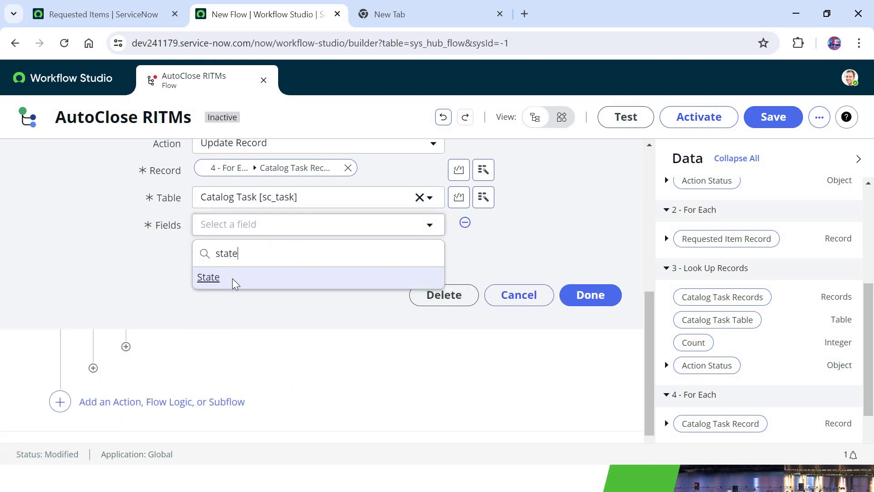
pyautogui.click(232, 284)
pyautogui.click(407, 223)
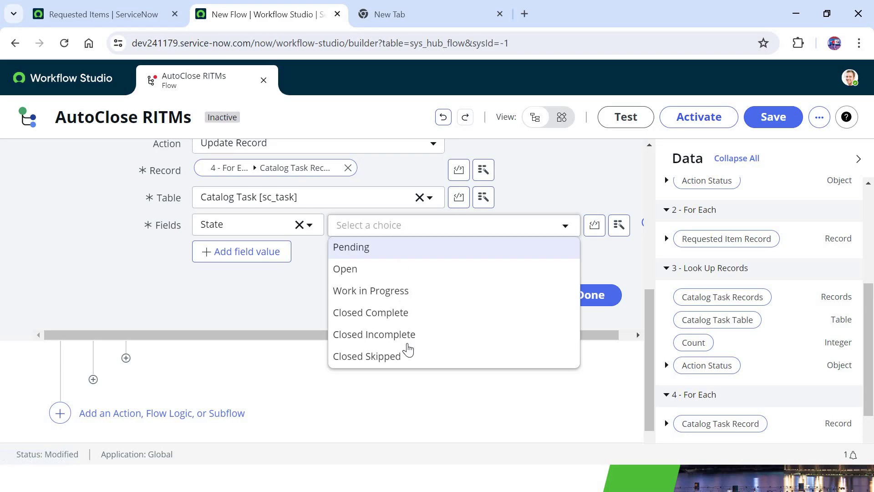
pyautogui.click(408, 345)
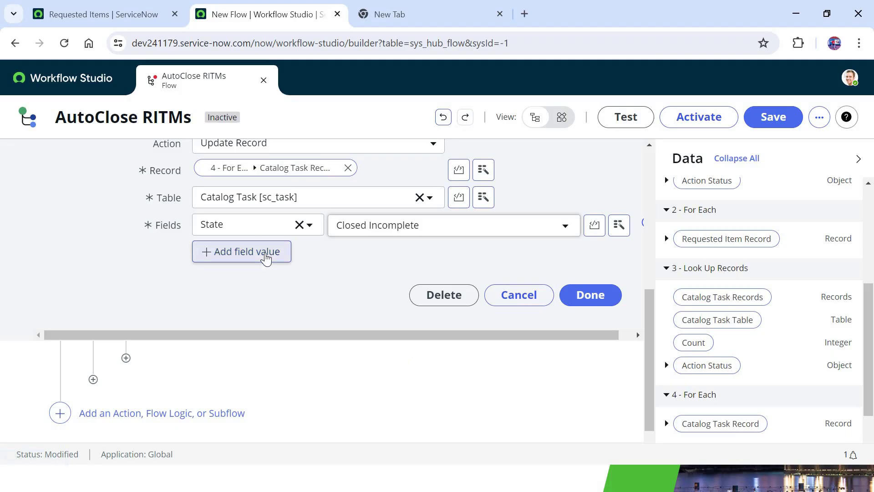
pyautogui.click(266, 252)
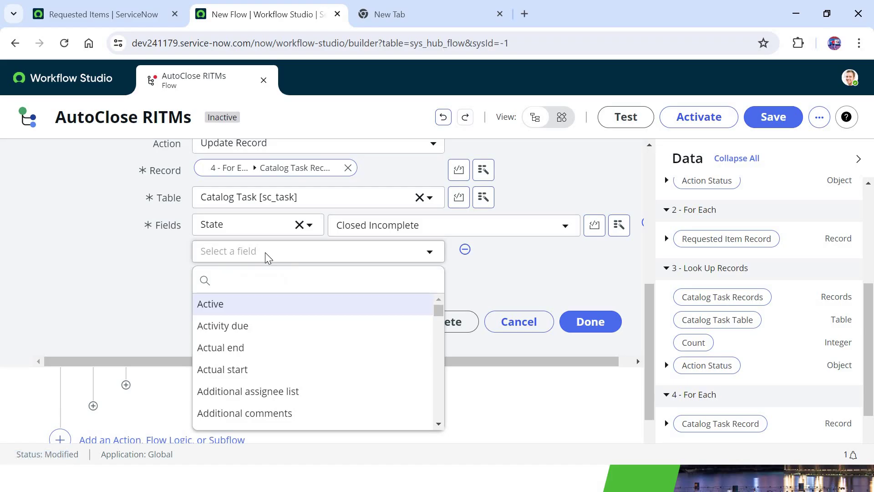
pyautogui.write('wo')
pyautogui.press('Down')
pyautogui.press('Down')
pyautogui.press('Return')
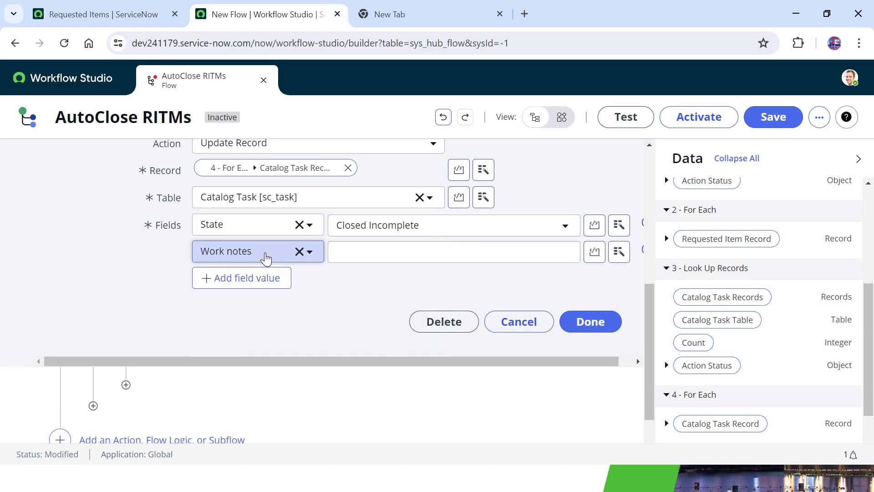
pyautogui.click(365, 246)
pyautogui.write('C')
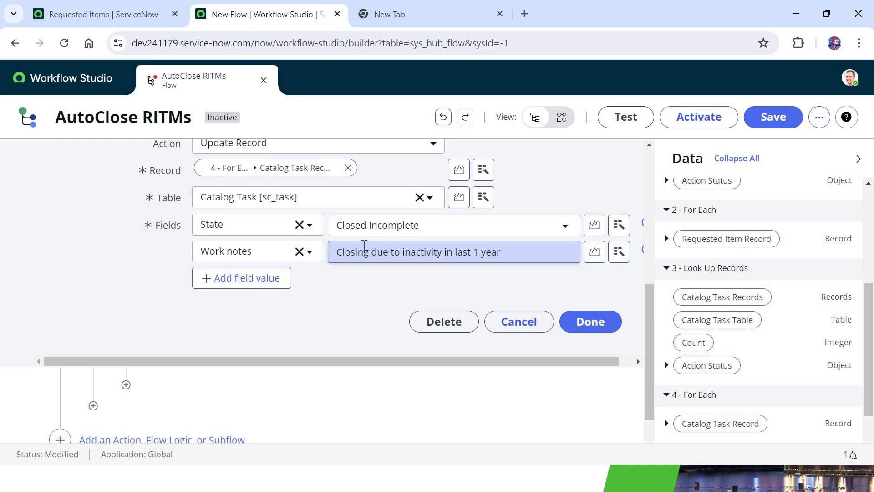
pyautogui.click(576, 322)
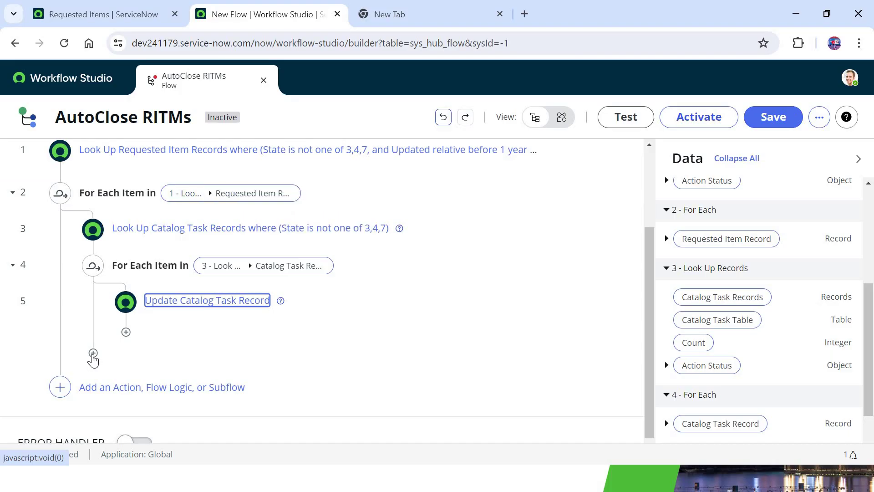
# Step: Add an Update Record step 6 after the task loop, targeting the outer loop's Requested Item Record
pyautogui.click(93, 354)
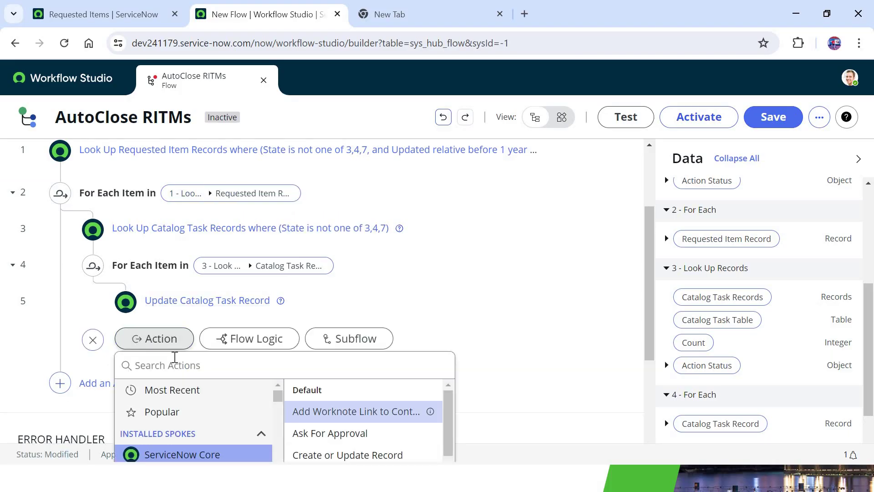
pyautogui.write('update')
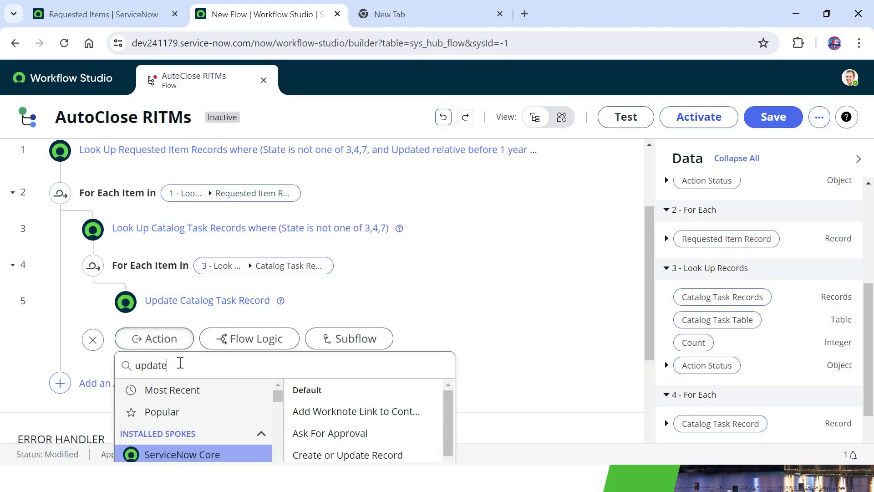
pyautogui.write(' re')
pyautogui.click(319, 411)
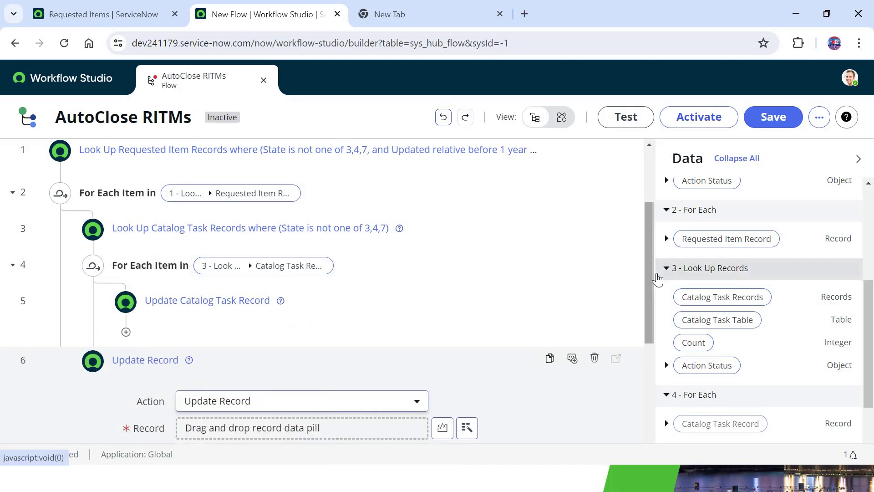
pyautogui.moveTo(654, 281); pyautogui.dragTo(654, 334)
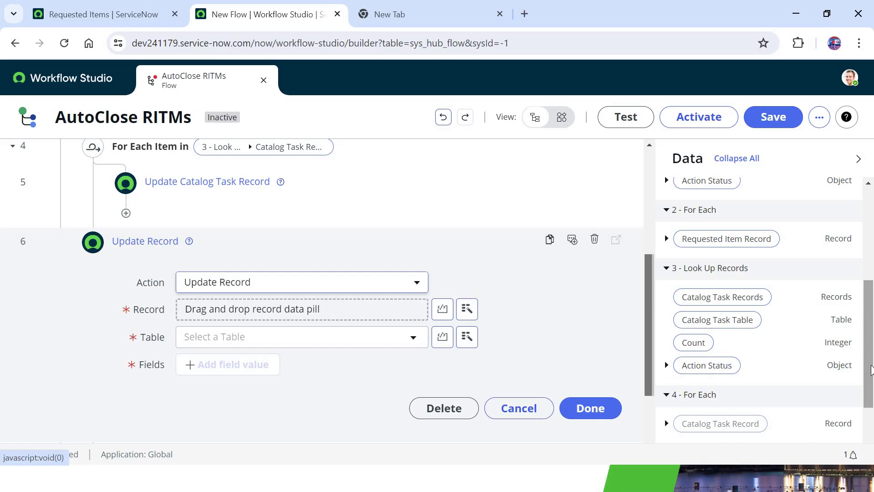
pyautogui.moveTo(869, 370); pyautogui.dragTo(869, 354)
pyautogui.scroll(-1, 747, 296)
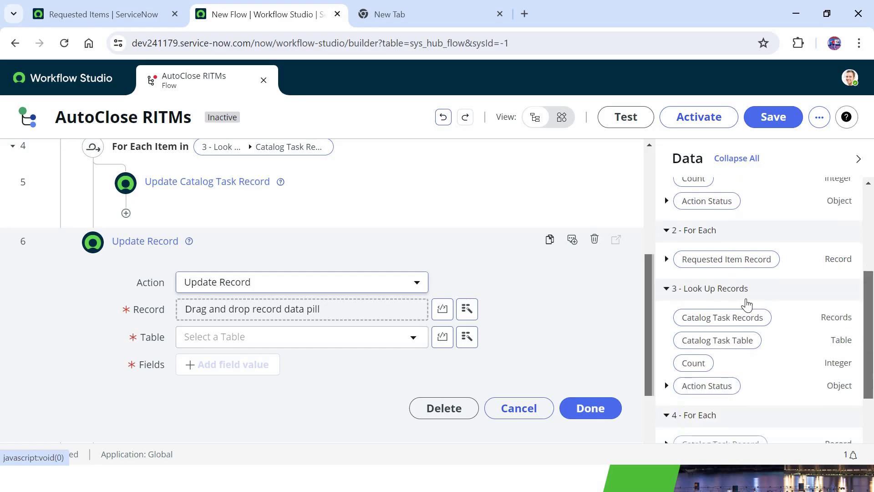
pyautogui.scroll(1, 740, 324)
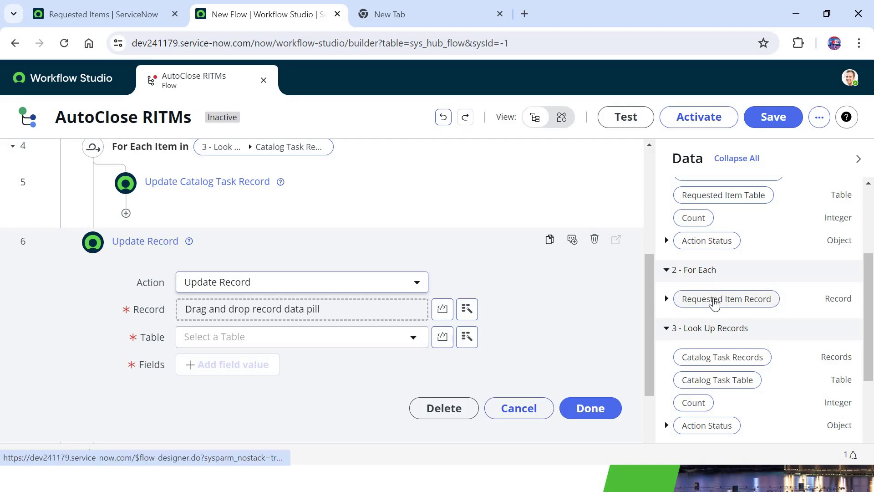
pyautogui.moveTo(714, 300); pyautogui.dragTo(278, 309)
pyautogui.click(256, 364)
# Step: Set the requested item's State field to Closed Incomplete
pyautogui.click(256, 365)
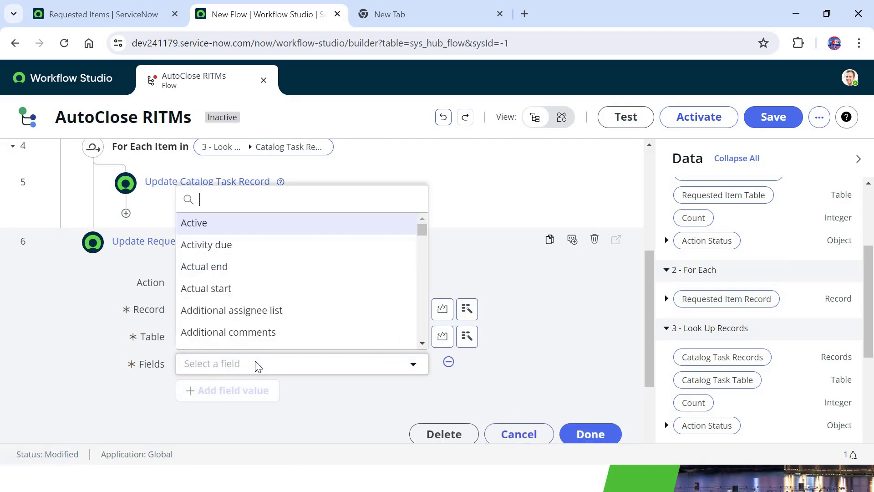
pyautogui.write('stat')
pyautogui.press('Return')
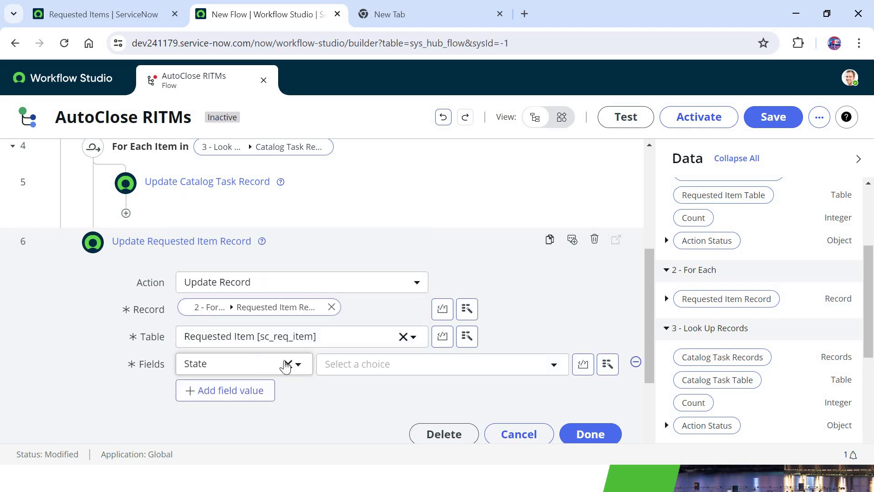
pyautogui.click(353, 367)
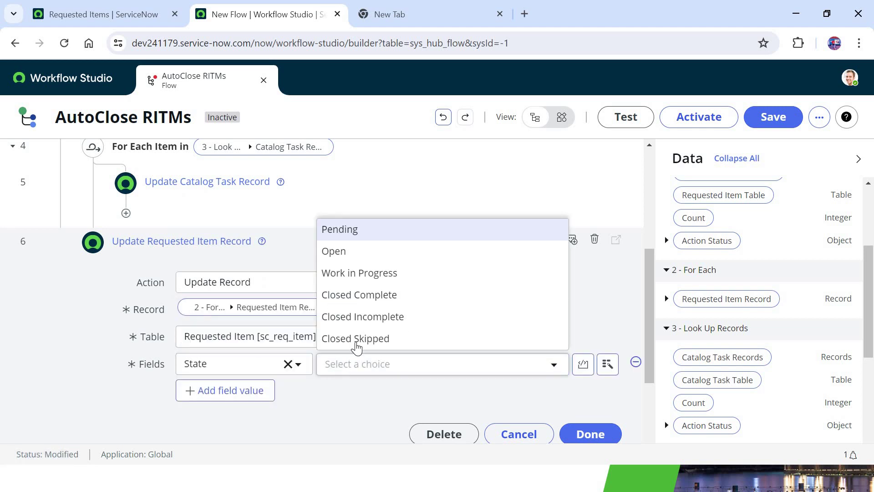
pyautogui.click(371, 318)
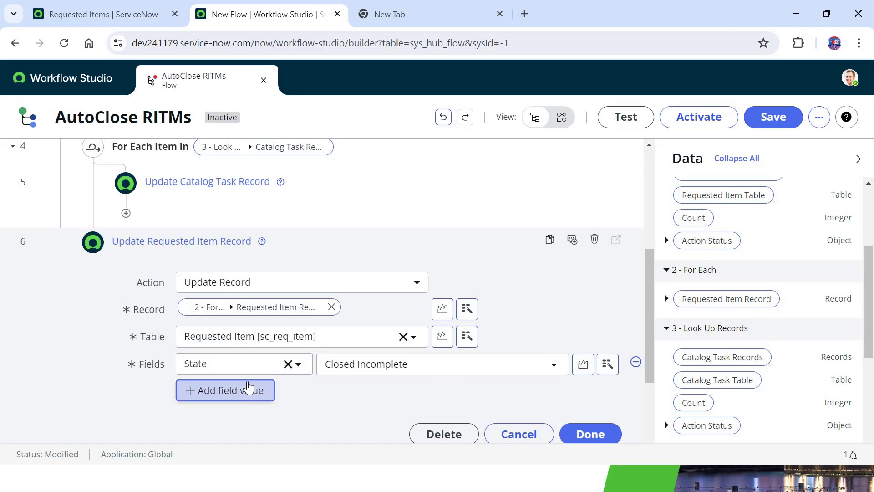
# Step: Add a Work notes field ending with '1 year' and mark the step Done
pyautogui.click(249, 390)
pyautogui.click(250, 389)
pyautogui.write('work')
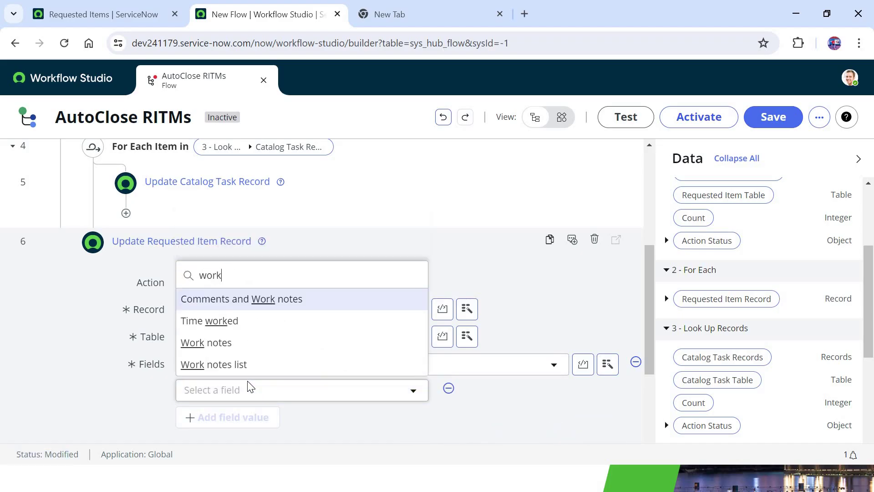
pyautogui.click(245, 344)
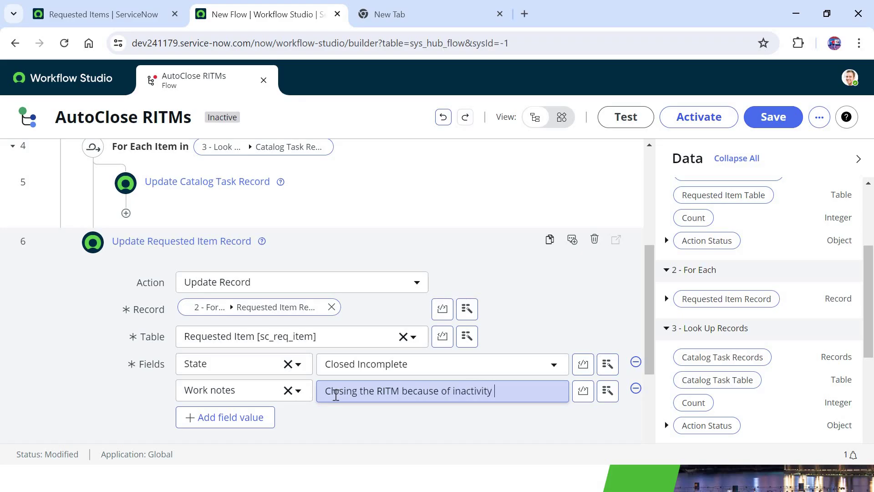
pyautogui.write('1 year')
pyautogui.scroll(-2, 650, 326)
pyautogui.click(591, 354)
pyautogui.scroll(3, 628, 336)
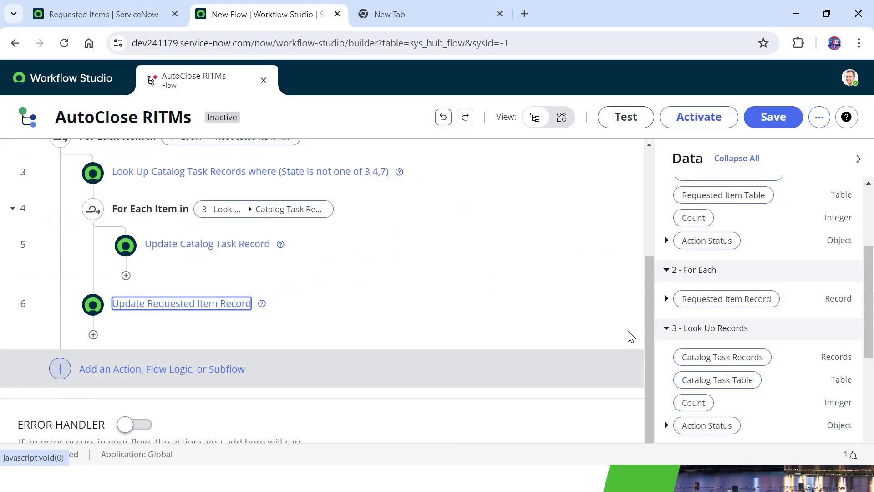
# Step: Save the AutoClose RITMs flow with its Daily 13:00:00 trigger as an inactive draft
pyautogui.scroll(4, 654, 290)
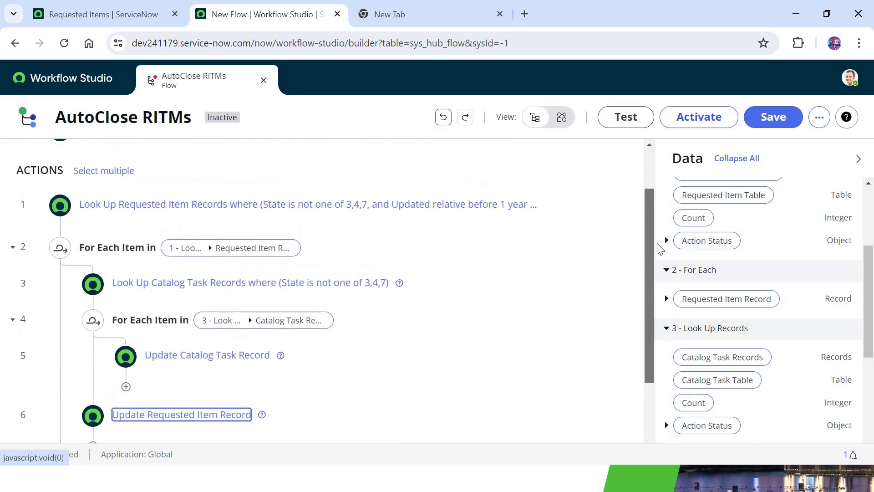
pyautogui.click(786, 122)
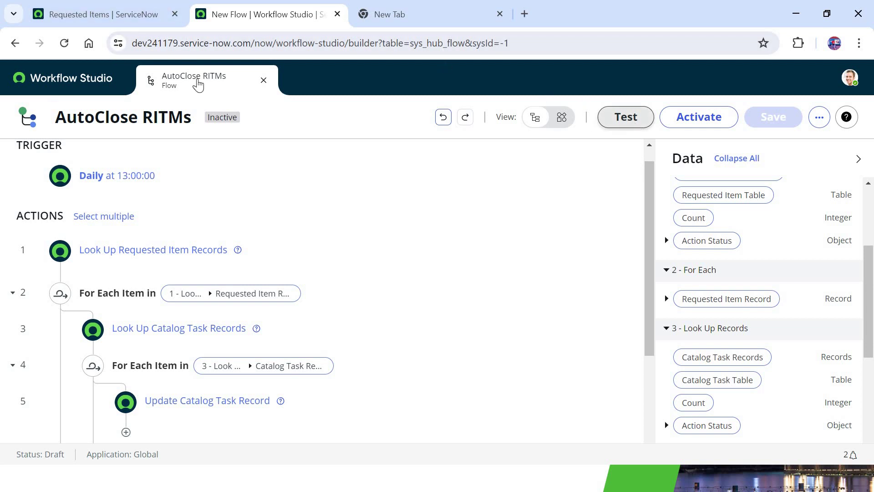
# Step: Check that RITM0000004 is Work in Progress with an open catalog task, then return to the flow
pyautogui.click(104, 14)
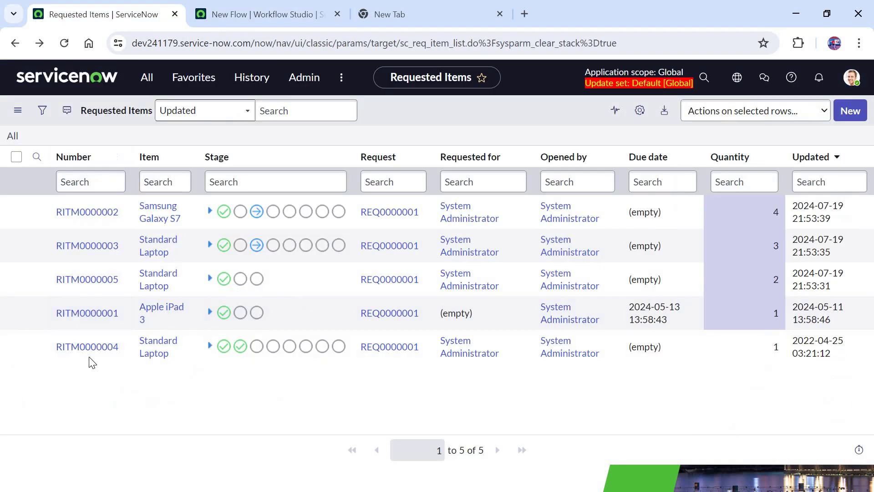
pyautogui.click(105, 349)
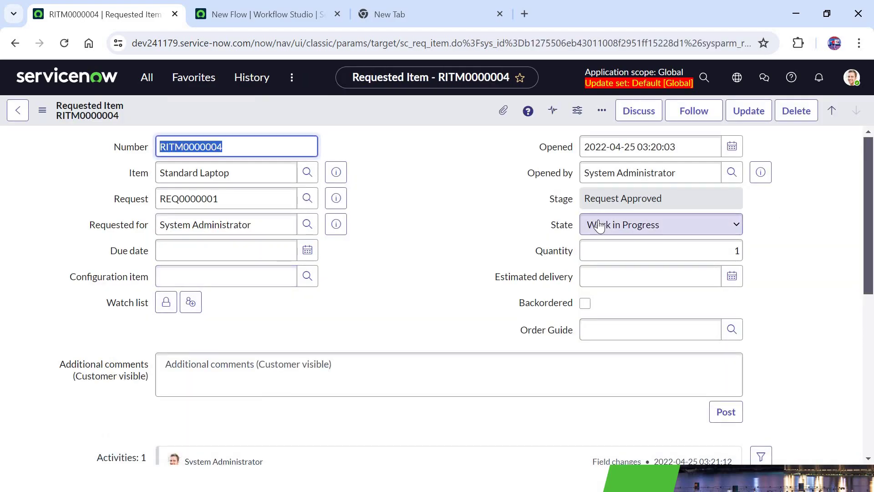
pyautogui.moveTo(872, 275); pyautogui.dragTo(863, 406)
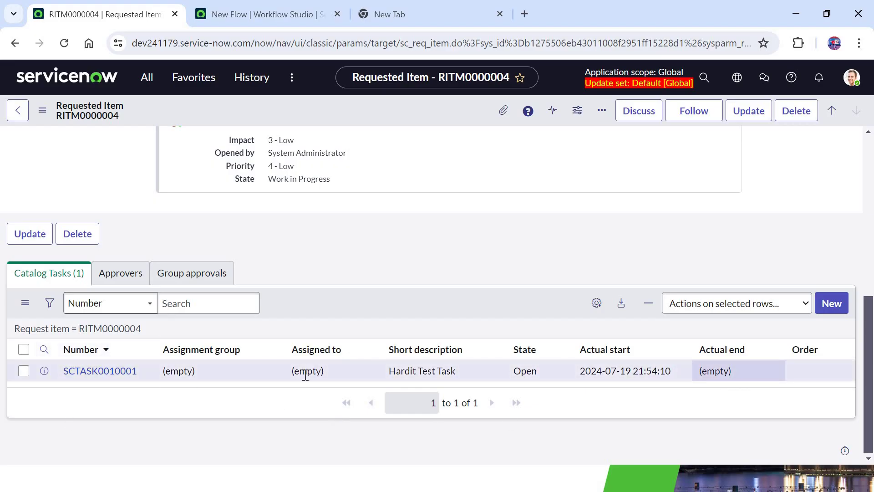
pyautogui.click(275, 16)
# Step: Run a flow test, review the execution log, and reload RITM0000004 to see Closed Incomplete
pyautogui.click(640, 123)
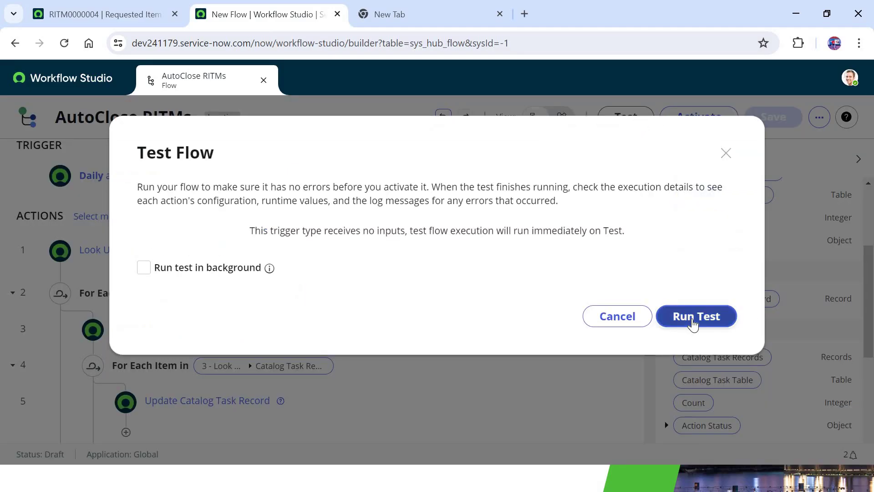
pyautogui.click(693, 323)
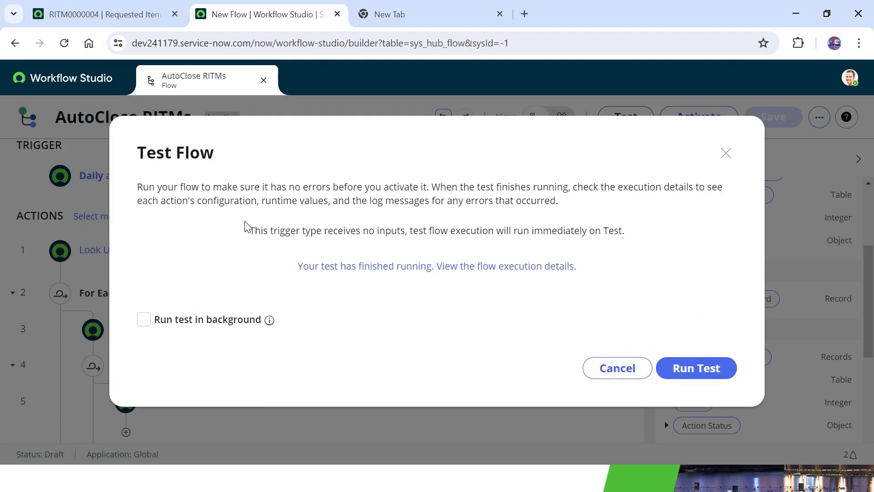
pyautogui.click(424, 271)
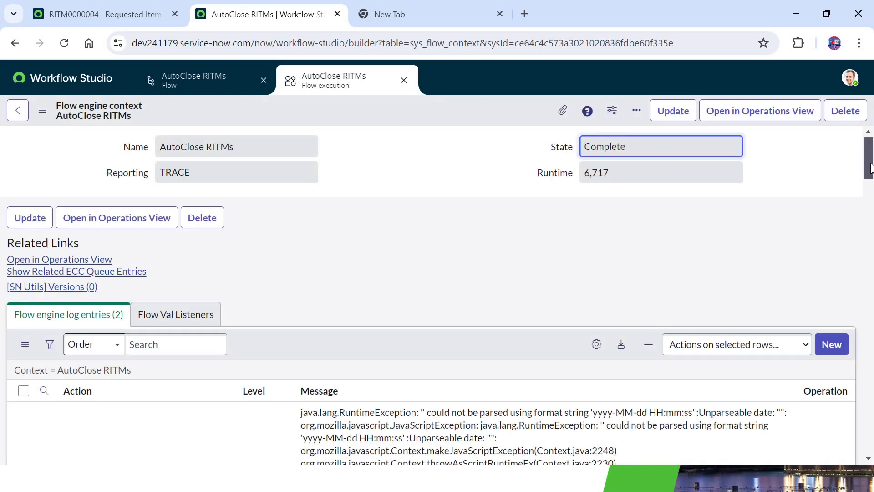
pyautogui.scroll(-20, 873, 192)
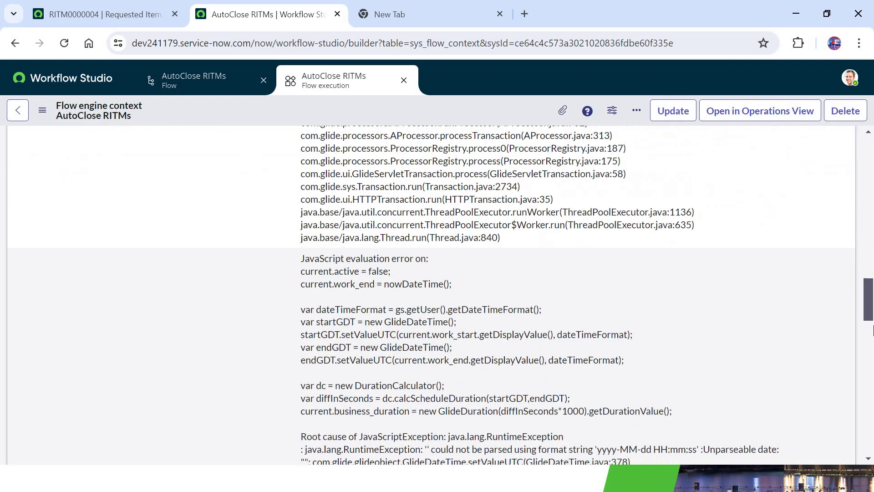
pyautogui.scroll(-10, 873, 435)
pyautogui.hotkey('ctrl', 'shift', 'Tab')
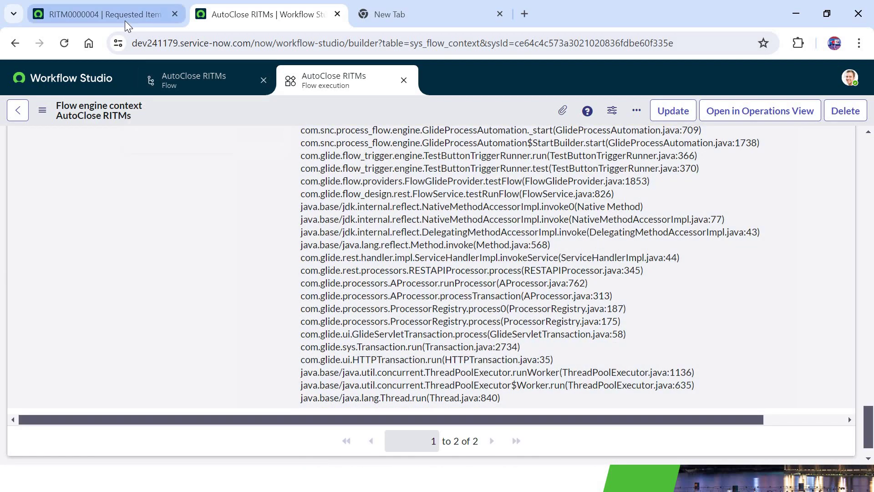
pyautogui.press('F5')
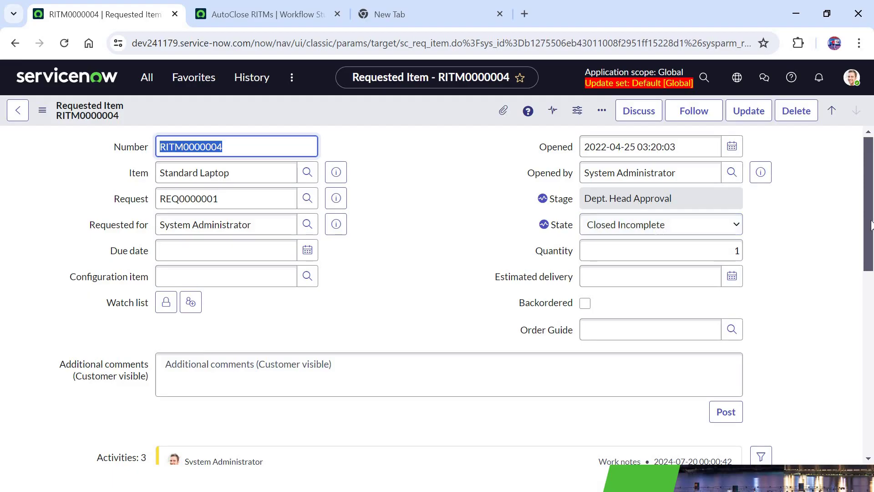
# Step: Verify SCTASK0010001 is Closed Incomplete with note 'Closing due to inactivity in last 1 year'
pyautogui.scroll(-4, 257, 294)
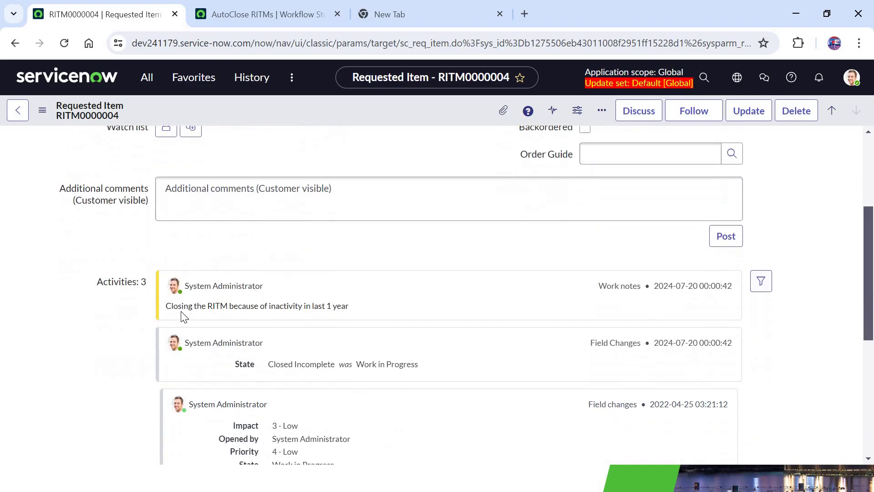
pyautogui.moveTo(348, 306); pyautogui.dragTo(327, 307)
pyautogui.scroll(-5, 871, 332)
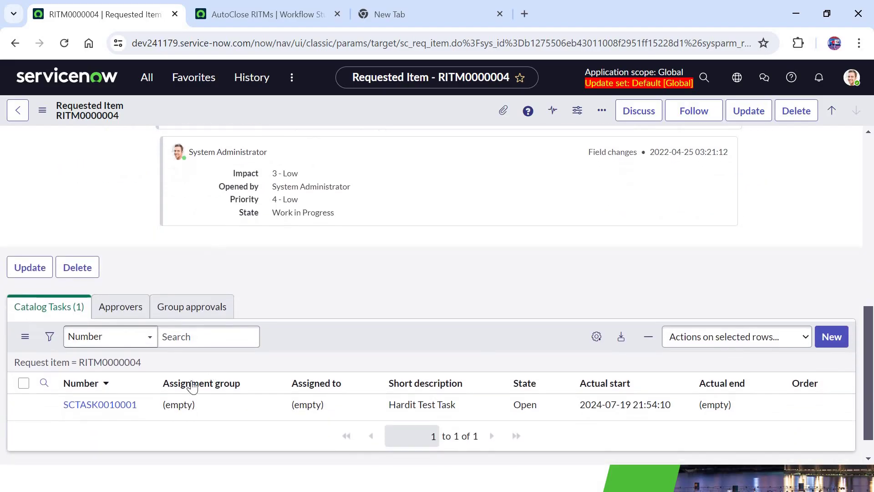
pyautogui.click(87, 408)
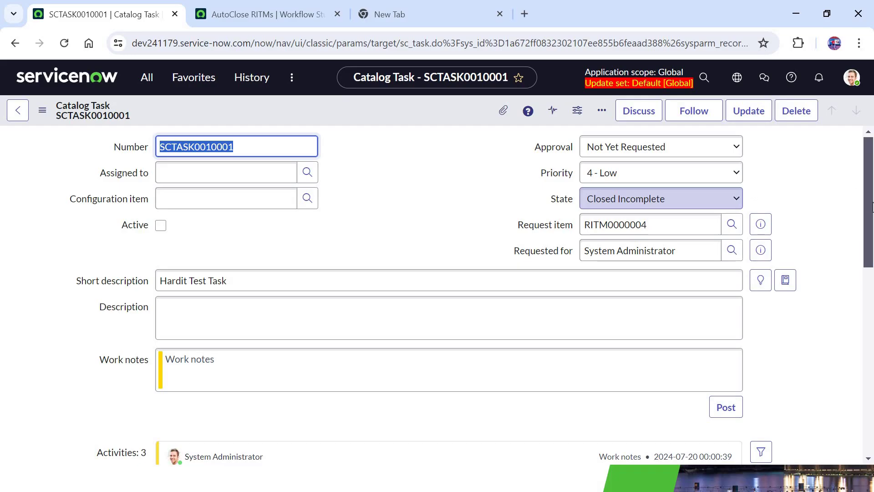
pyautogui.scroll(-3, 217, 339)
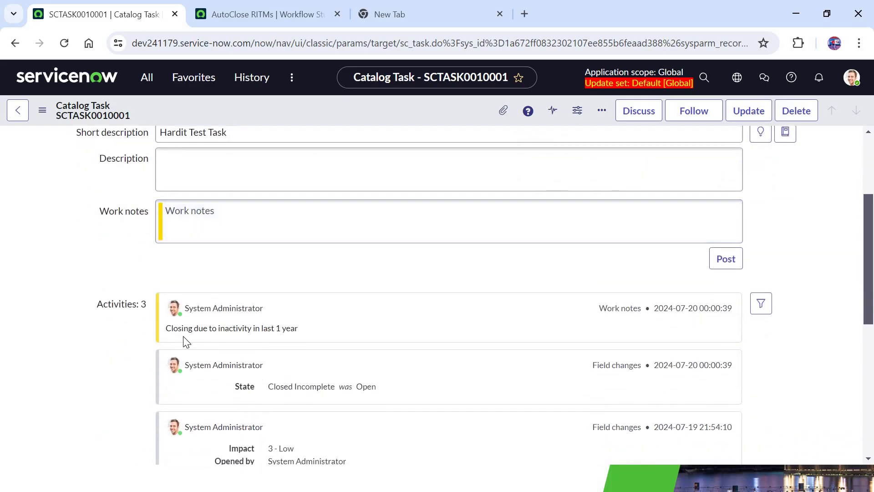
pyautogui.moveTo(184, 329); pyautogui.dragTo(287, 326)
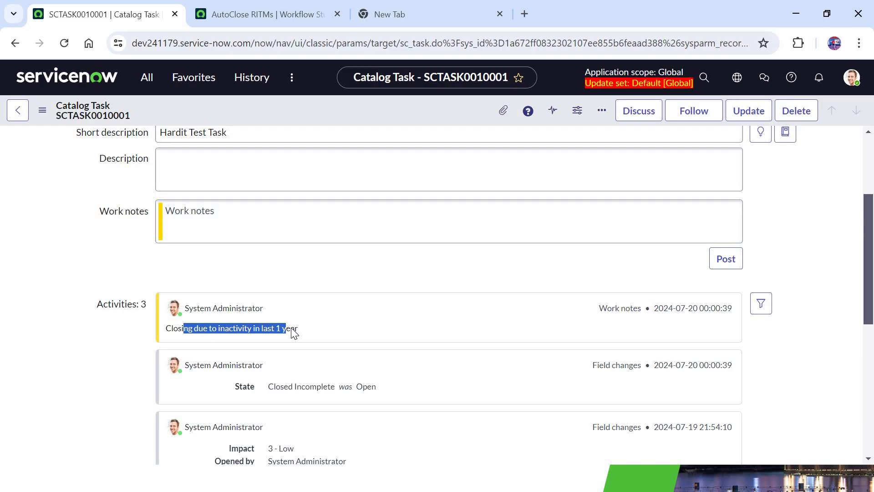
pyautogui.click(244, 78)
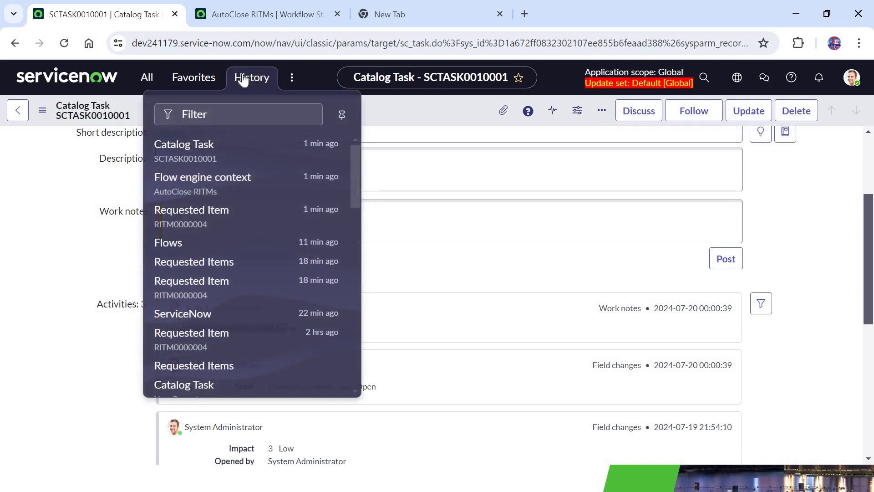
# Step: Reopen the Requested Items list and add the State and Tags columns to its selected columns
pyautogui.click(201, 266)
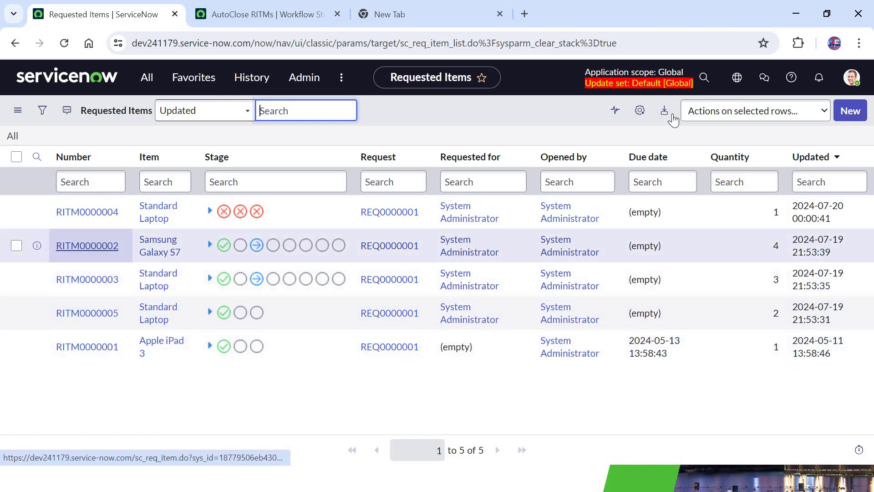
pyautogui.click(641, 110)
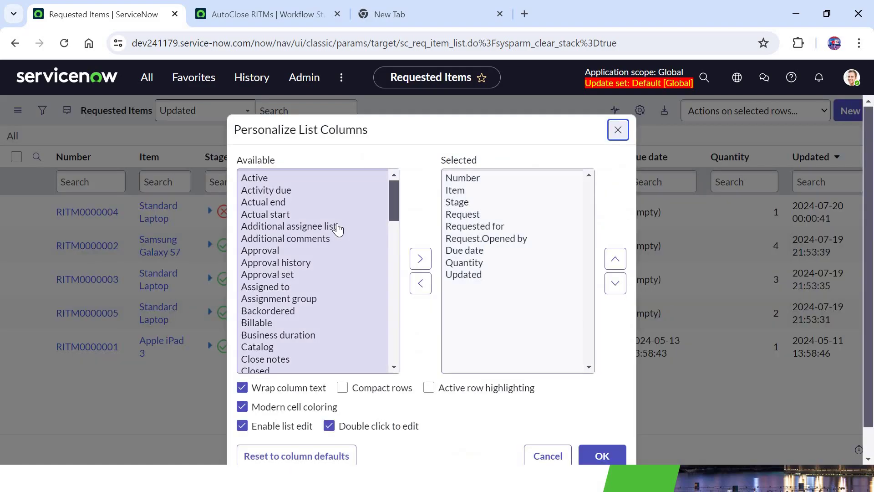
pyautogui.click(337, 226)
pyautogui.press('Down')
pyautogui.press('Down')
pyautogui.press('Down')
pyautogui.press('Down')
pyautogui.press('Down')
pyautogui.press('Down')
pyautogui.press('Down')
pyautogui.press('Down')
pyautogui.press('Down')
pyautogui.press('Down')
pyautogui.press('Down')
pyautogui.press('Down')
pyautogui.press('Down')
pyautogui.press('Down')
pyautogui.press('Down')
pyautogui.press('Down')
pyautogui.press('Down')
pyautogui.press('Down')
pyautogui.press('Down')
pyautogui.press('Down')
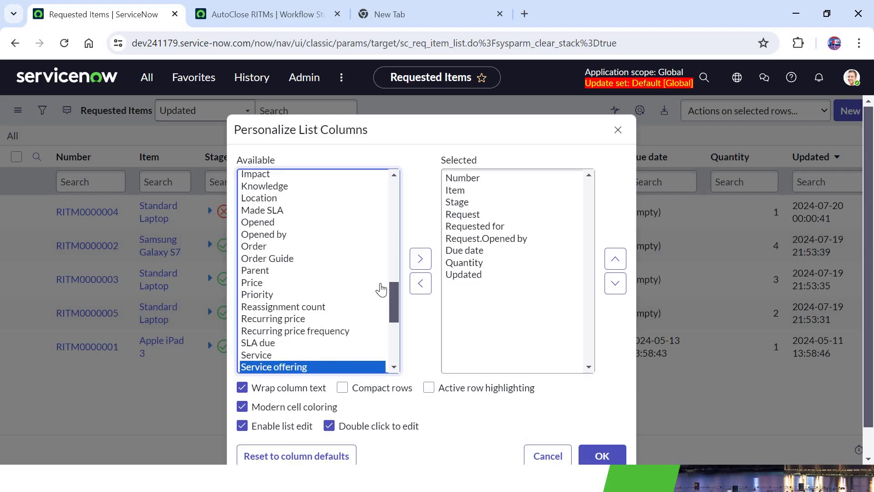
pyautogui.press('Down')
pyautogui.press('Down')
pyautogui.press('Up')
pyautogui.press('Up')
pyautogui.press('Up')
pyautogui.press('Up')
pyautogui.press('Down')
pyautogui.press('Down')
pyautogui.press('Down')
pyautogui.press('Down')
pyautogui.hotkey('shift', 'Down')
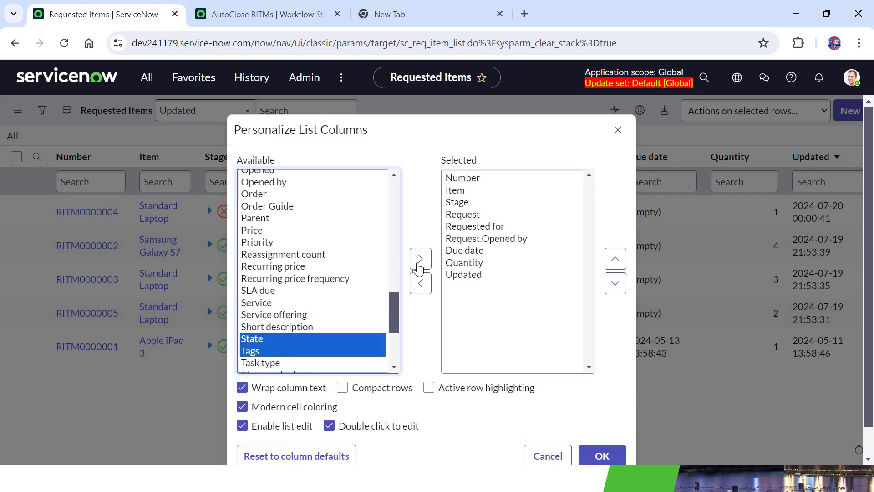
pyautogui.click(420, 261)
pyautogui.click(601, 454)
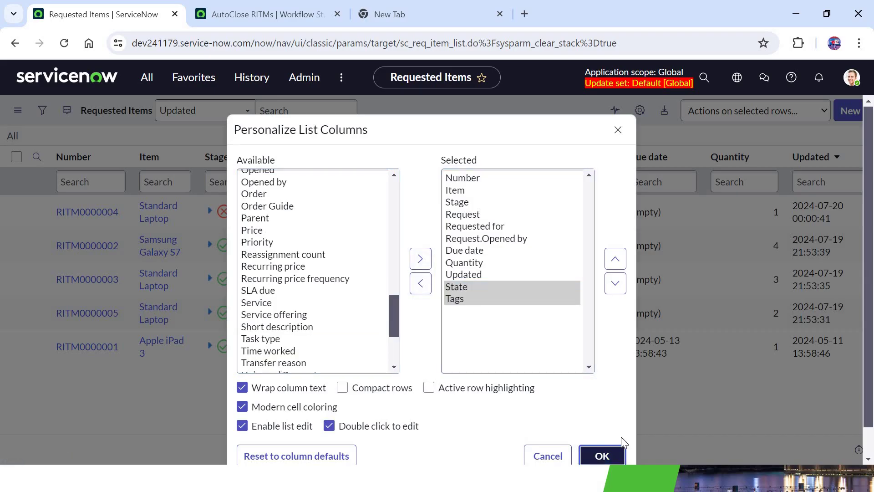